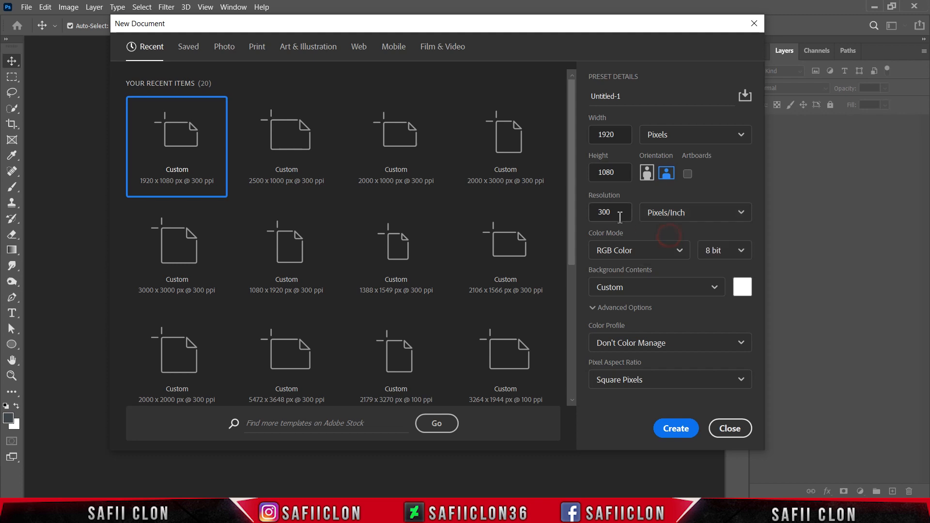
Step: Create a new 1920 x 1080 px document at 300 pixels/inch in RGB colour
drag(615, 213, 592, 213)
text(3)
click(676, 428)
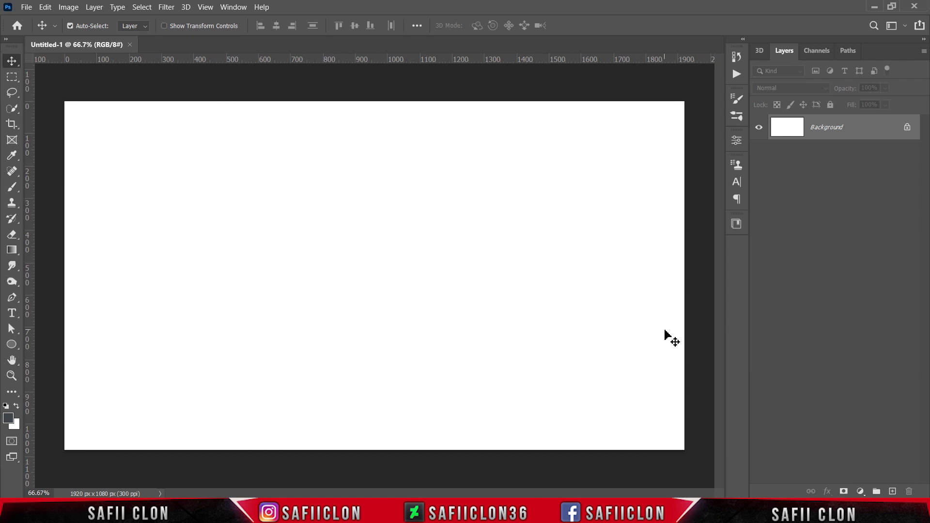
Step: Add a Solid Color fill layer in blue 429fec above the background
click(861, 492)
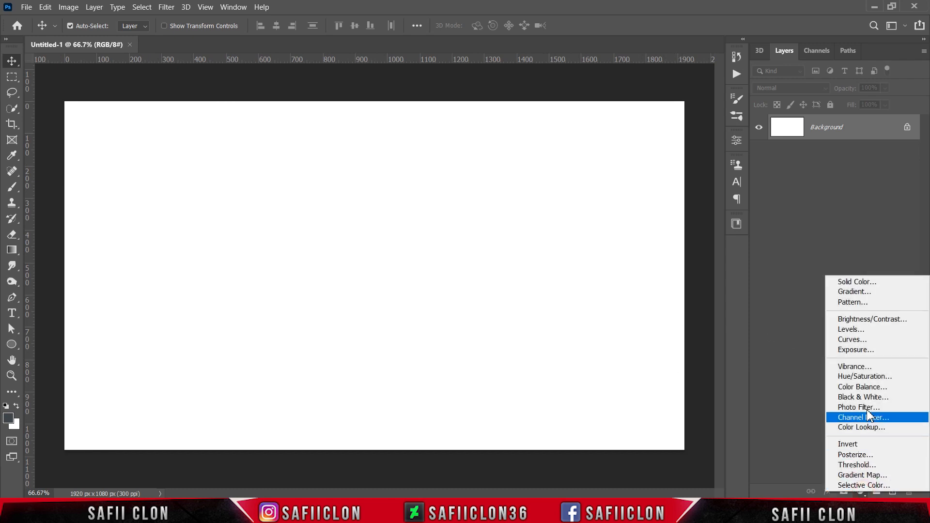
click(875, 285)
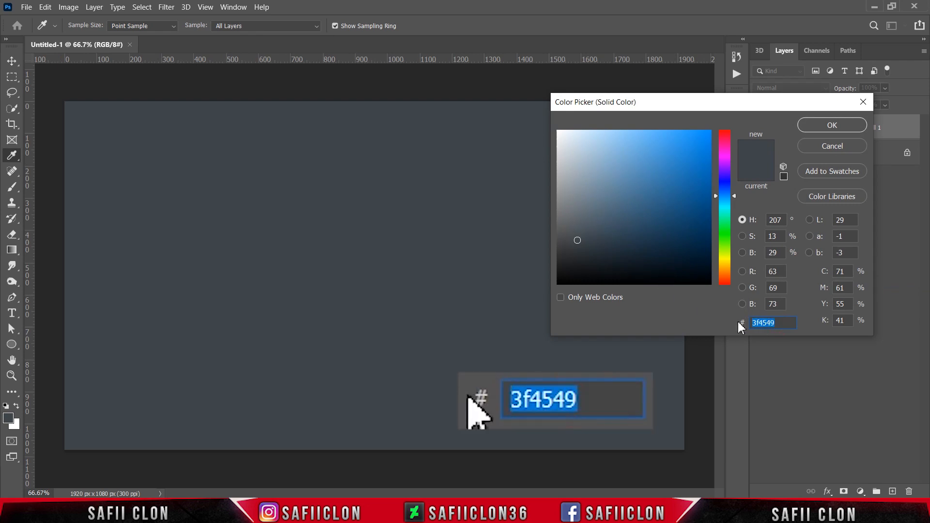
text(429fec)
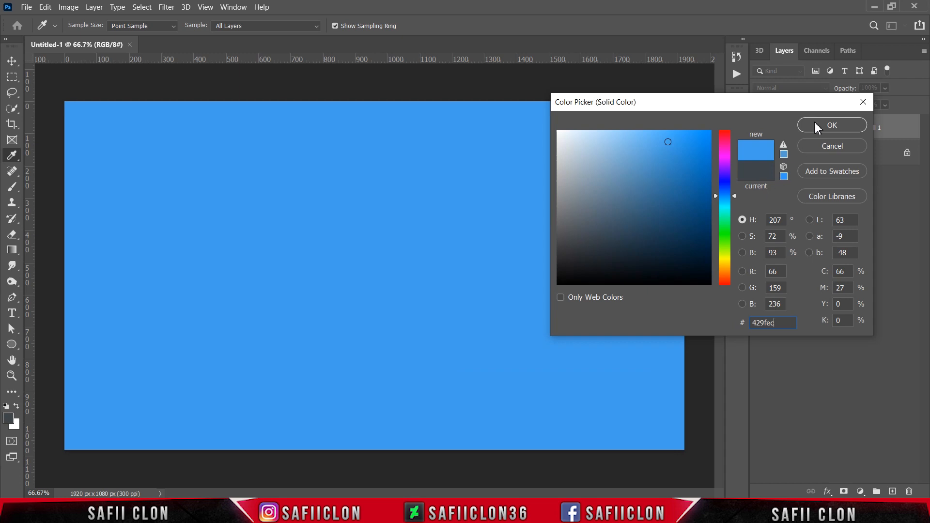
click(817, 126)
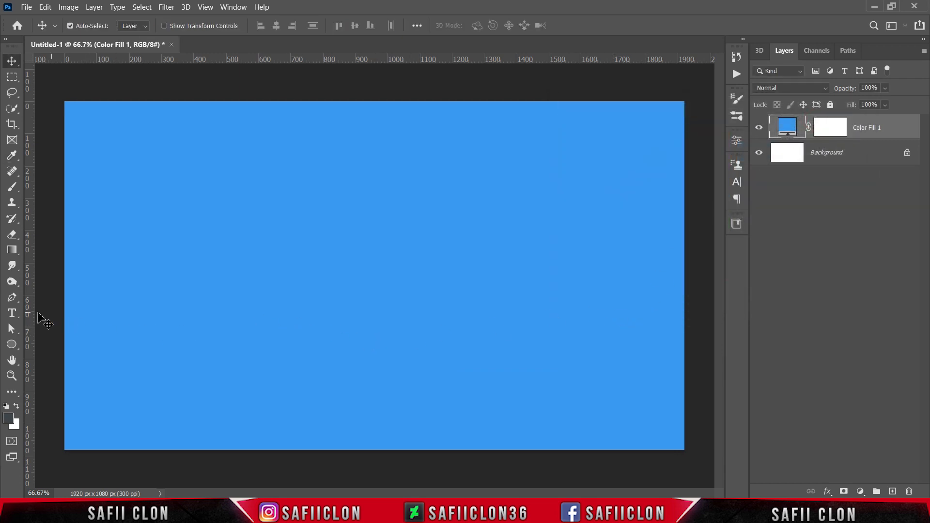
Step: Set up the Horizontal Type tool with the Coolvetica font, Regular style and white ffffff text colour
click(16, 314)
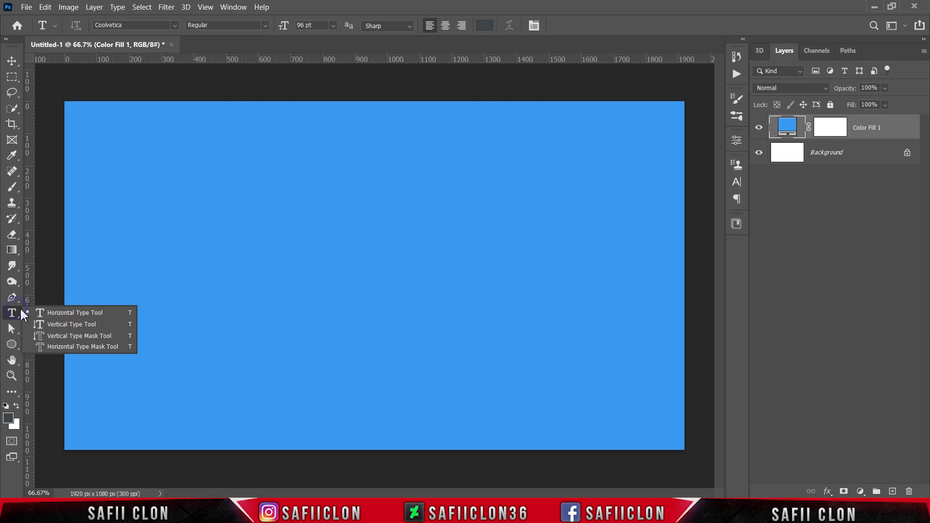
click(53, 313)
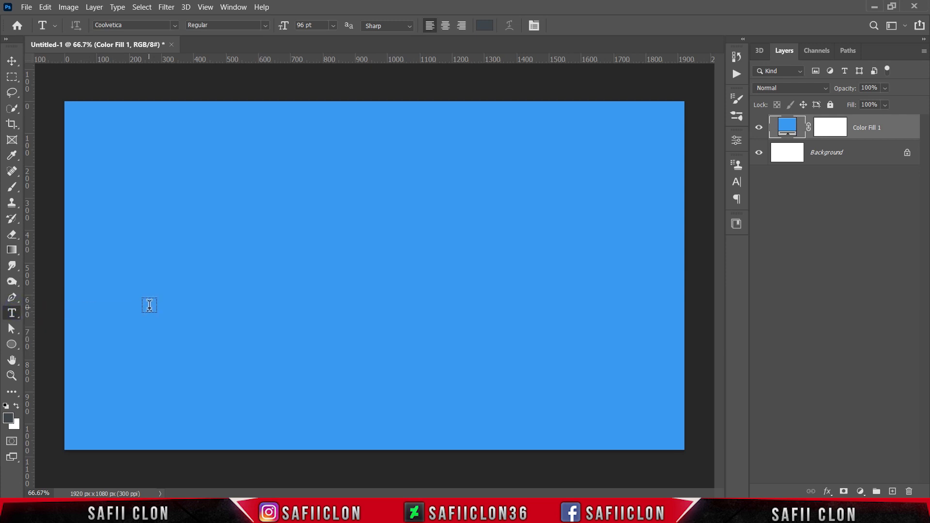
click(174, 26)
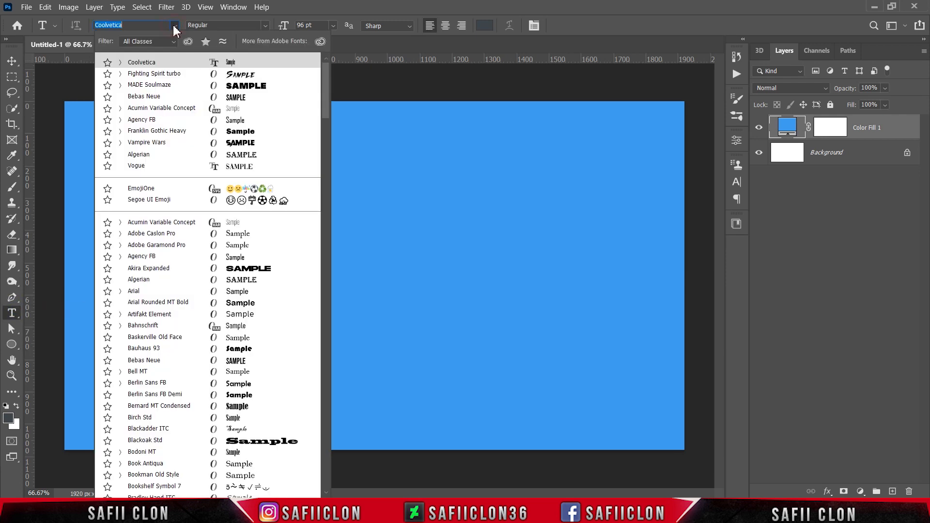
click(169, 64)
click(262, 28)
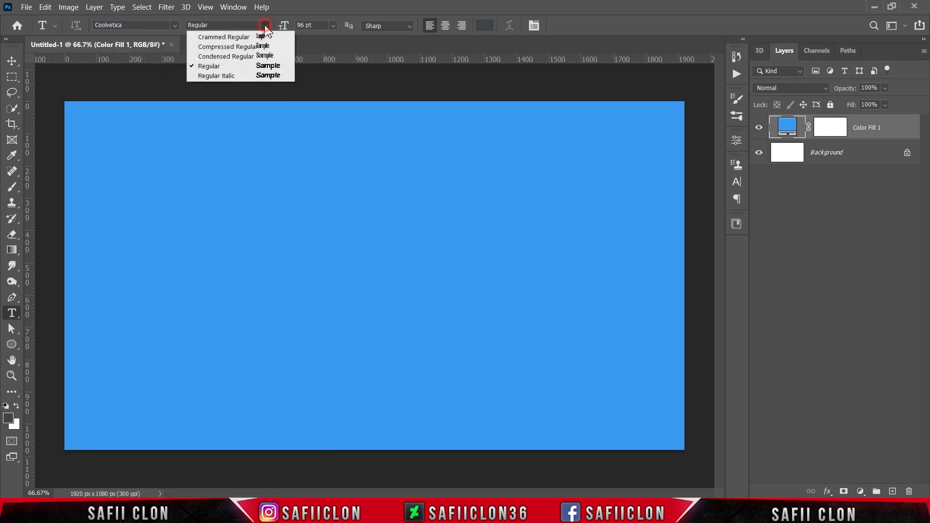
click(217, 65)
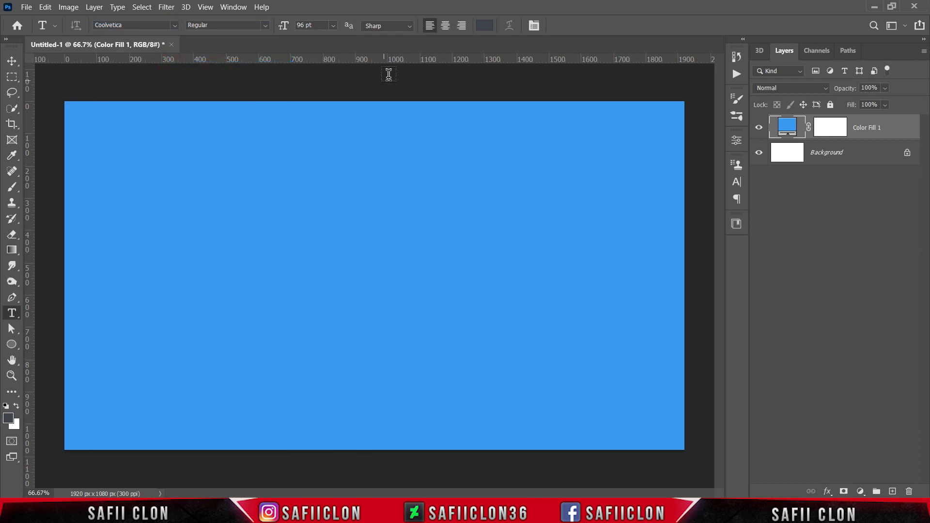
click(484, 26)
drag(616, 197, 549, 122)
click(829, 127)
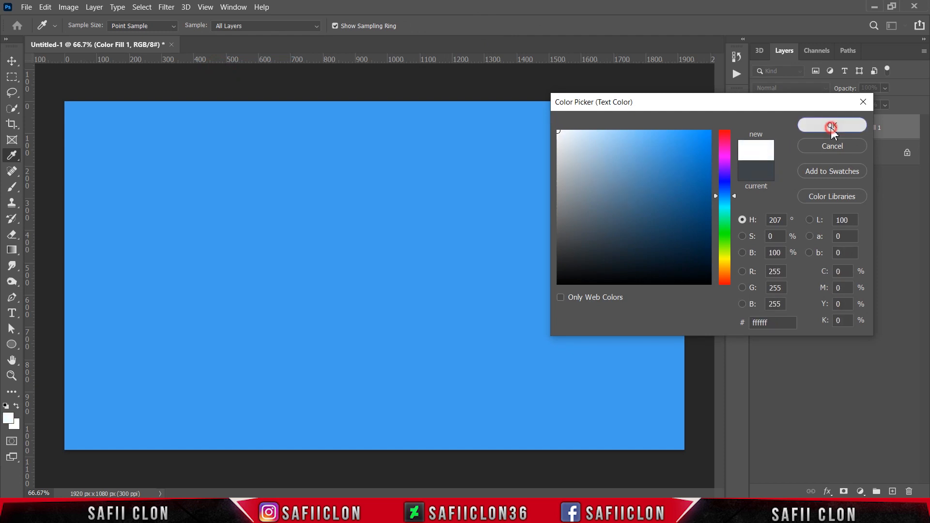
Step: Add the text "Design" on the canvas and commit it as a type layer
click(235, 267)
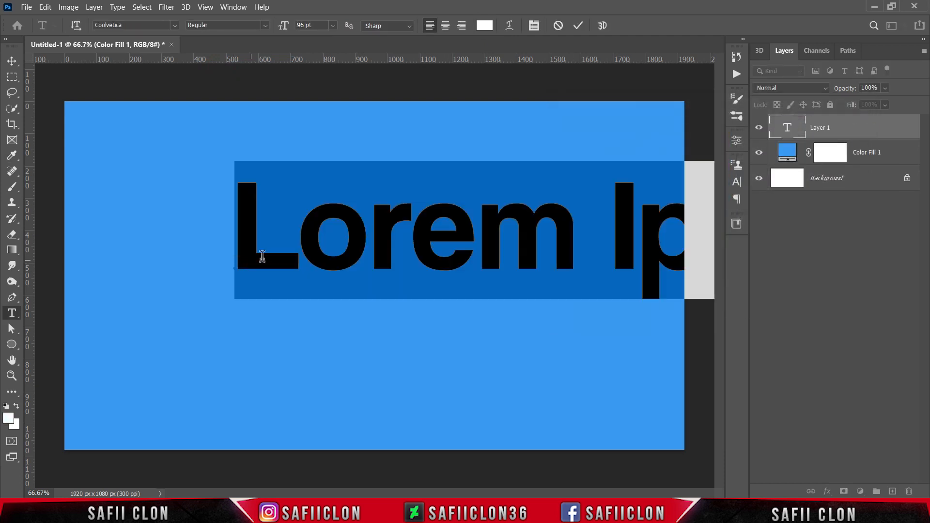
text(D)
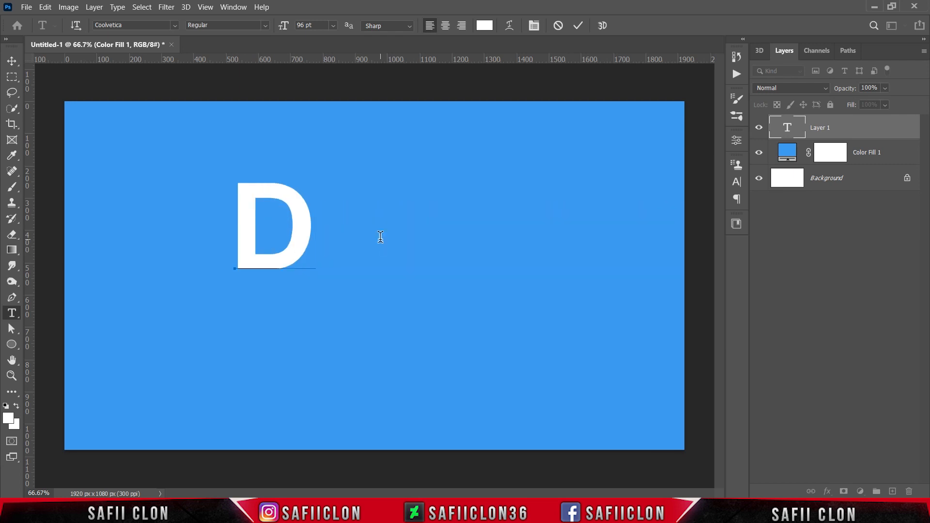
text(esig)
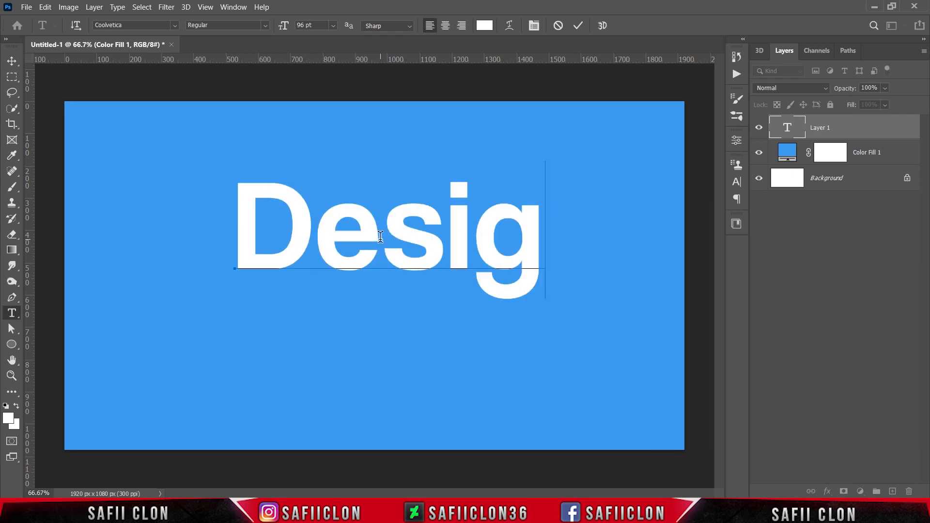
text(n)
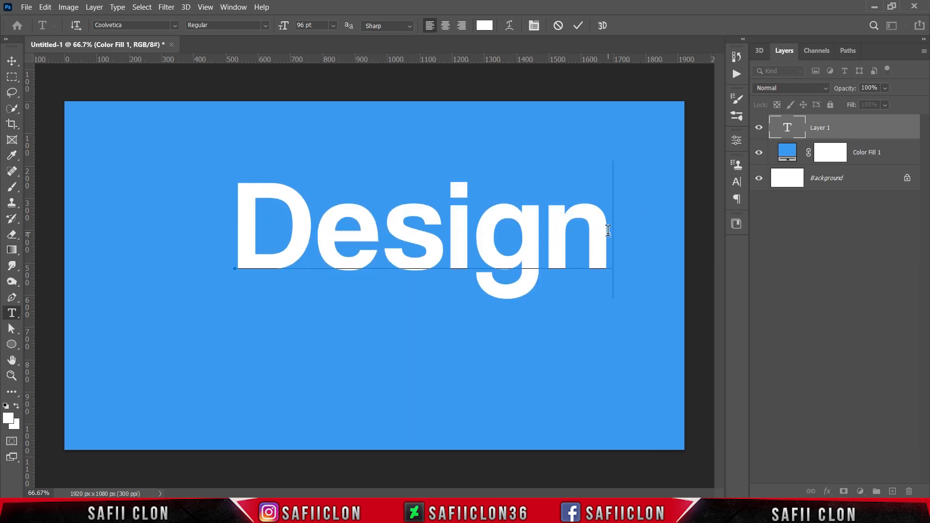
drag(610, 232, 238, 213)
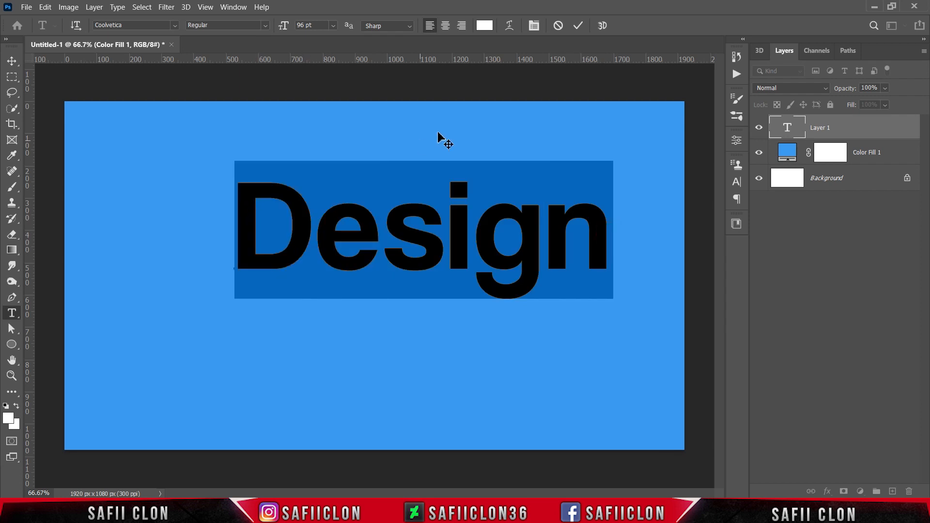
click(578, 25)
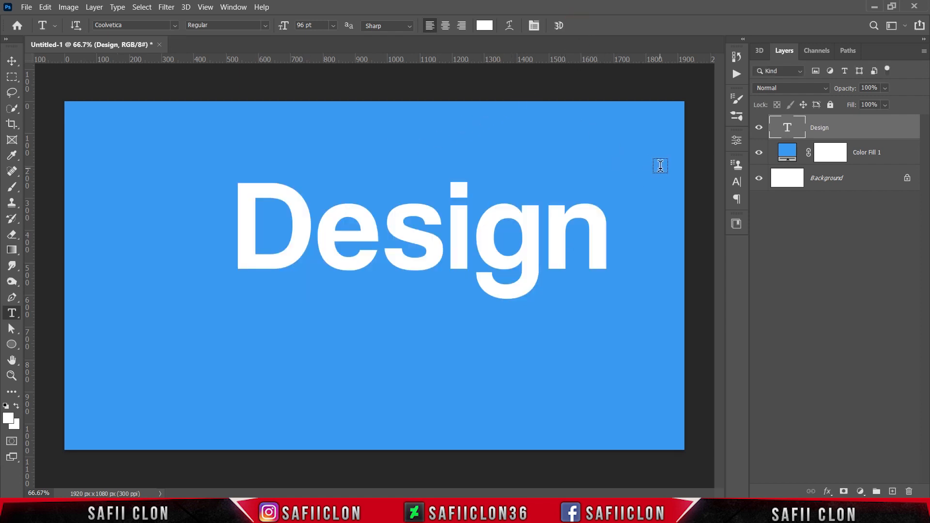
Step: Free-transform the Design text, centring it on the canvas at X 960, Y 540 px and rotating it -35°
key(ctrl+t)
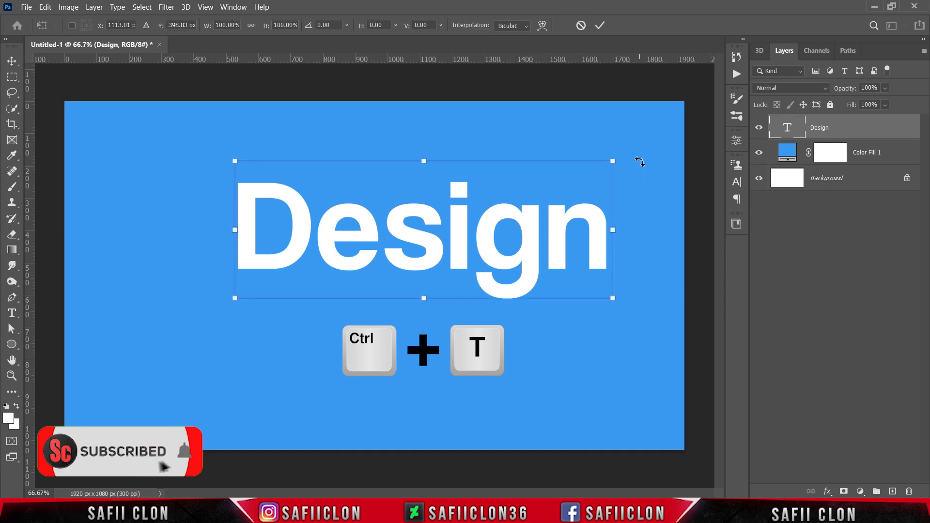
drag(511, 234, 465, 284)
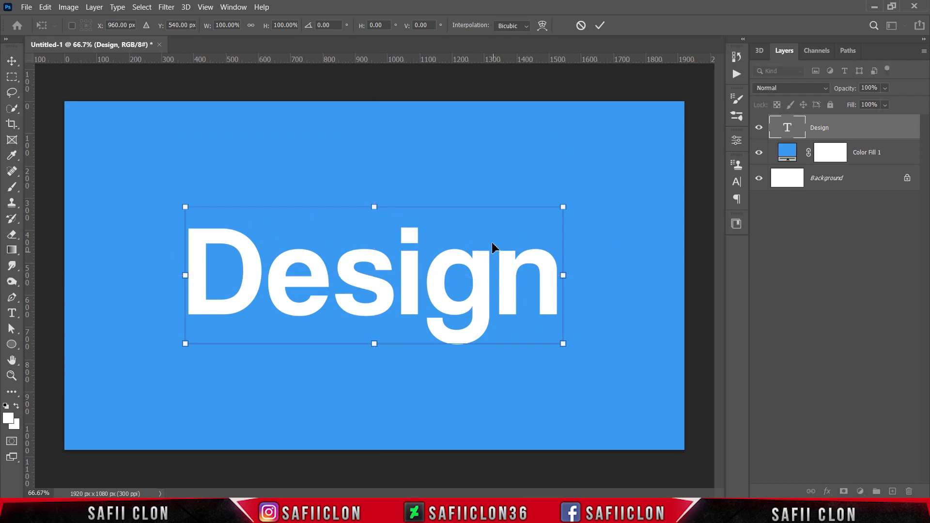
click(333, 25)
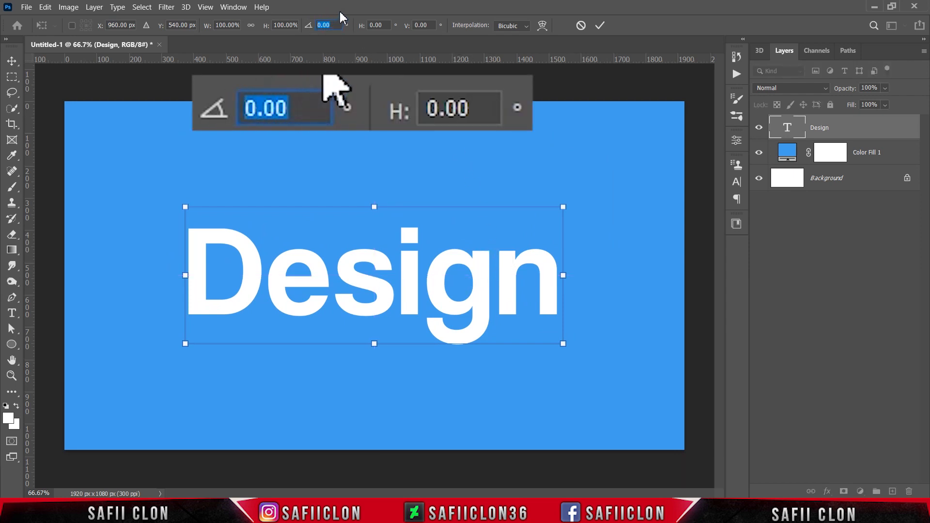
key(BackSpace)
text(-35)
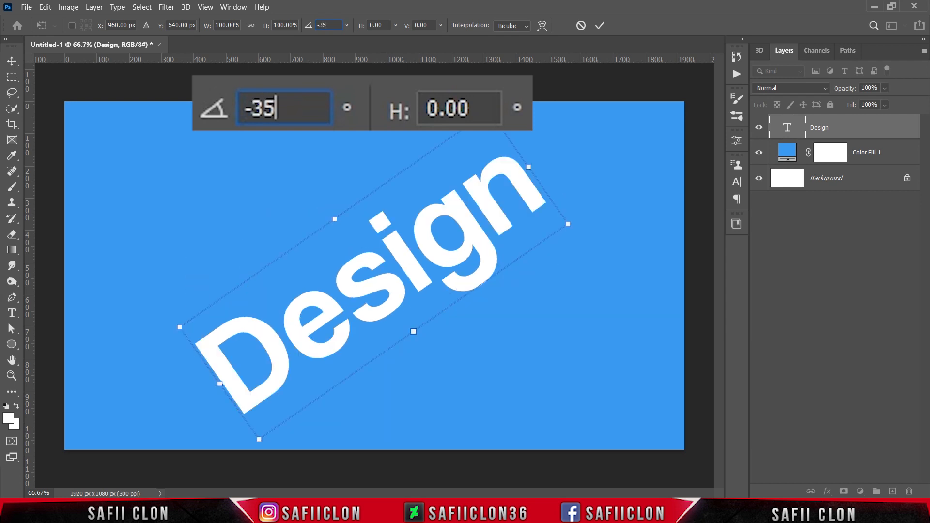
Step: Skew the Design text 25° horizontally, scale it to about 77%, and apply the transform
click(381, 27)
double_click(382, 27)
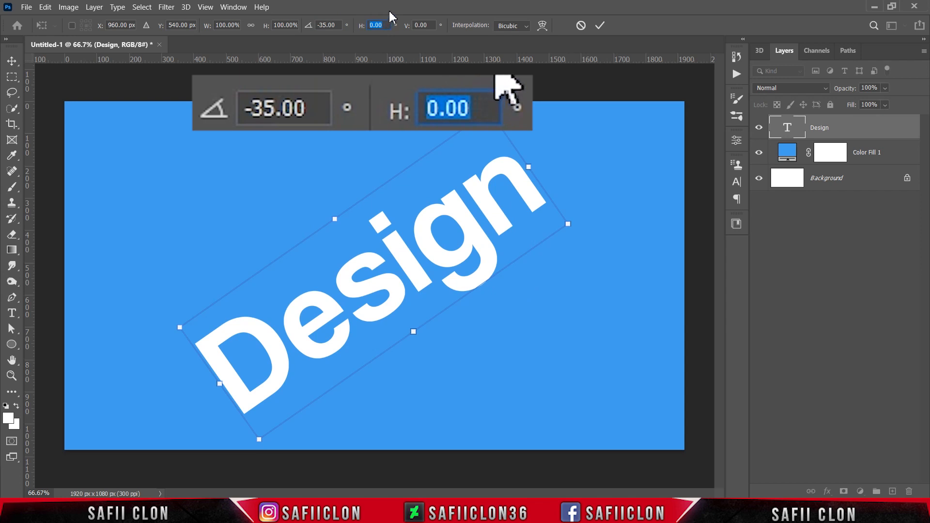
text(25)
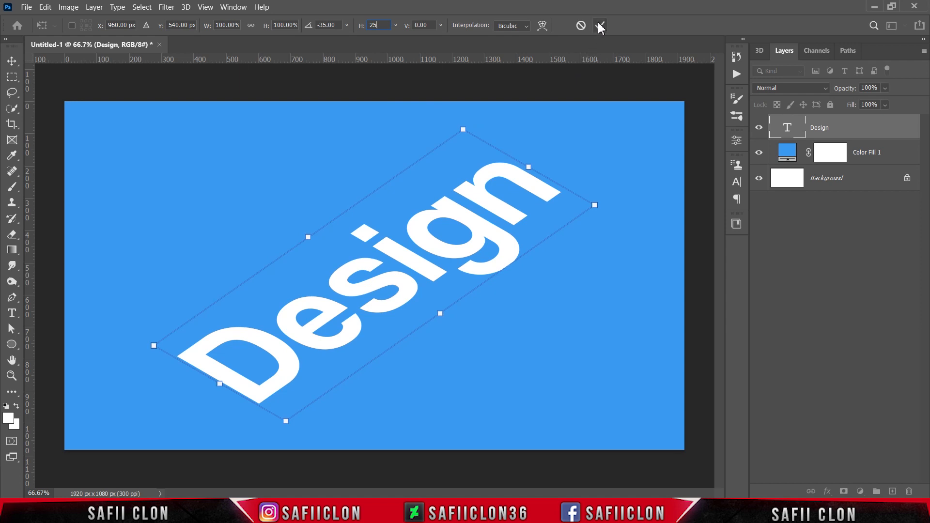
mouse_move(509, 194)
mouse_down()
mouse_move(512, 220)
mouse_move(502, 221)
mouse_move(519, 205)
mouse_move(510, 196)
mouse_up()
drag(466, 129, 442, 164)
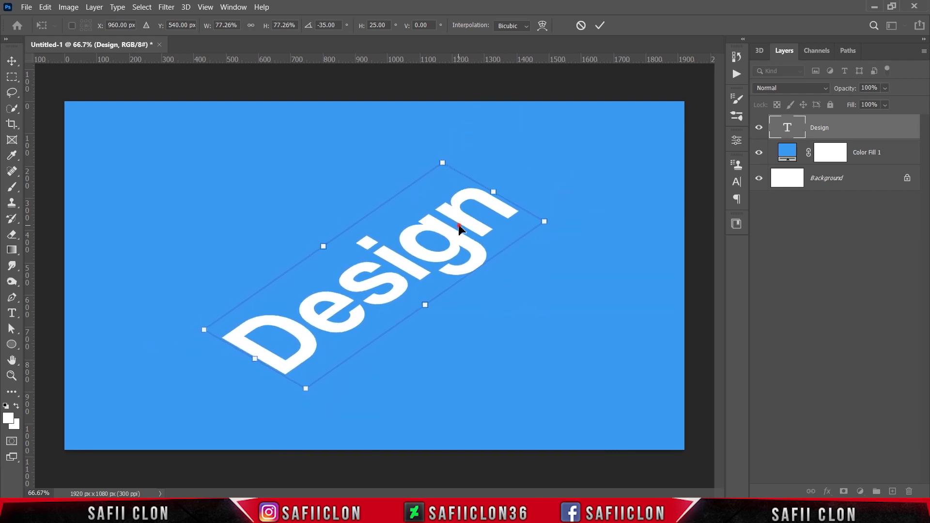
mouse_move(458, 227)
mouse_down()
mouse_move(458, 213)
mouse_move(460, 228)
mouse_up()
click(599, 27)
key(t)
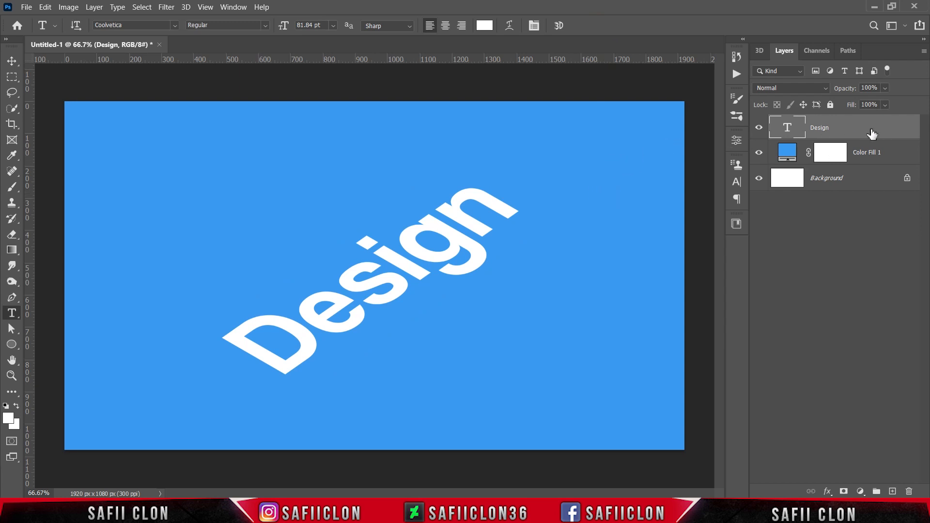
Step: Duplicate the Design text layer, keeping the suggested name
right_click(842, 130)
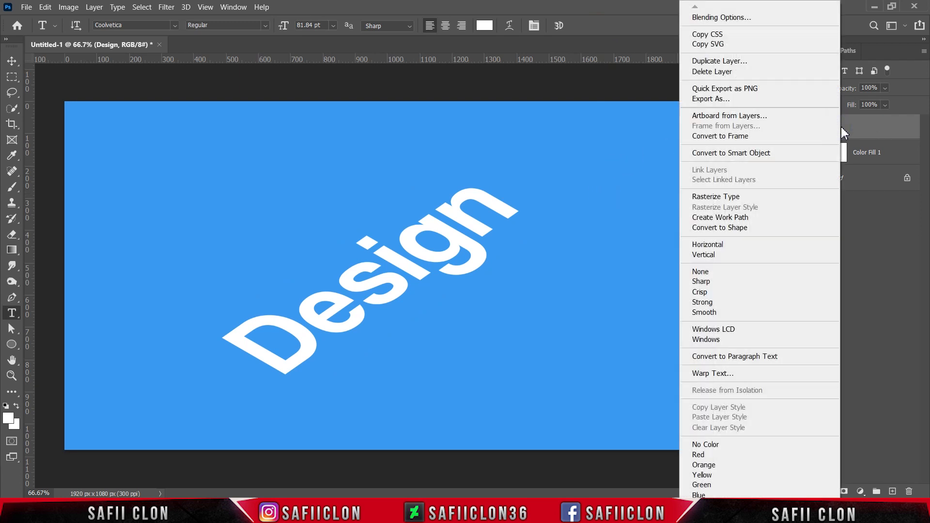
click(712, 61)
click(563, 137)
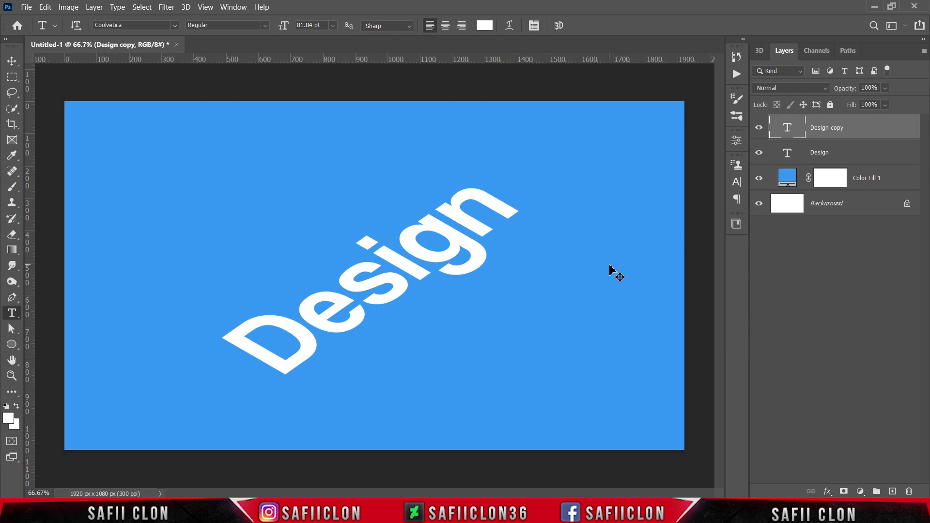
Step: Nudge the duplicated text up two steps with Free Transform, to Y 537 px, and apply the transform
key(ctrl+t)
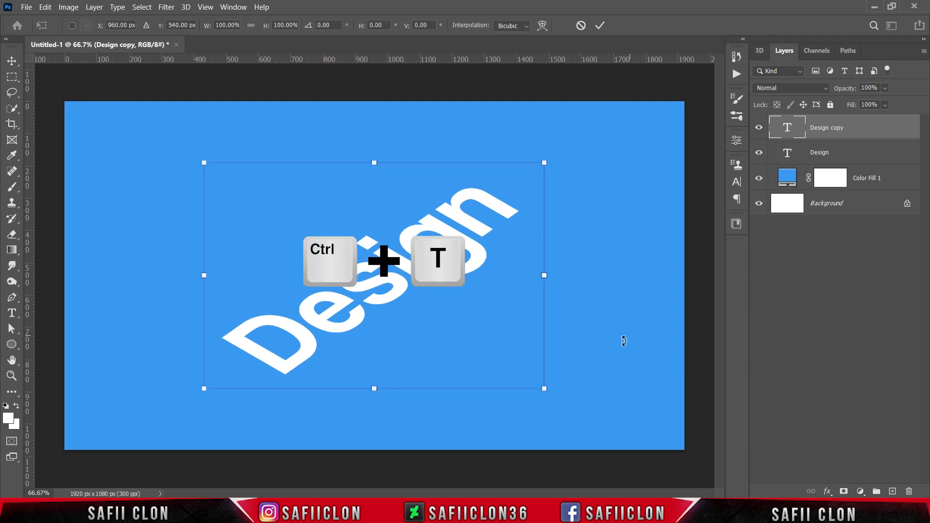
click(532, 512)
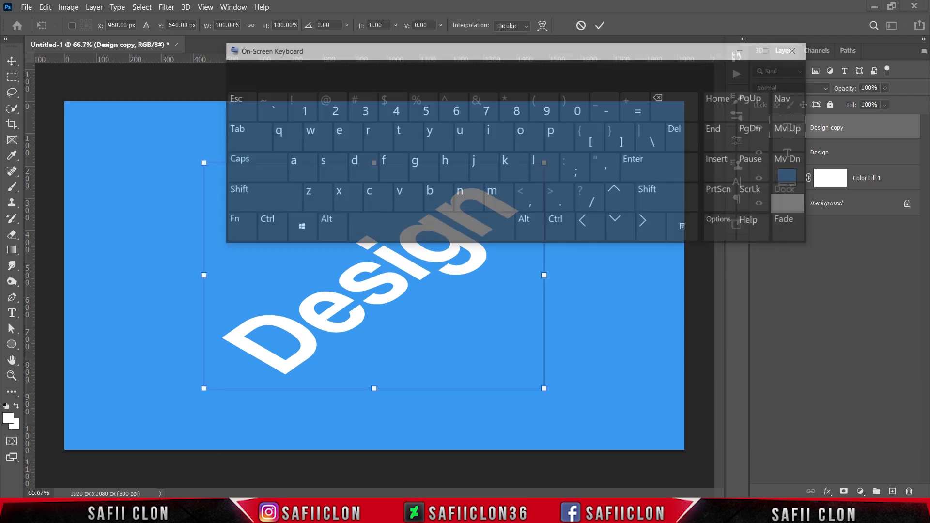
drag(458, 15, 679, 24)
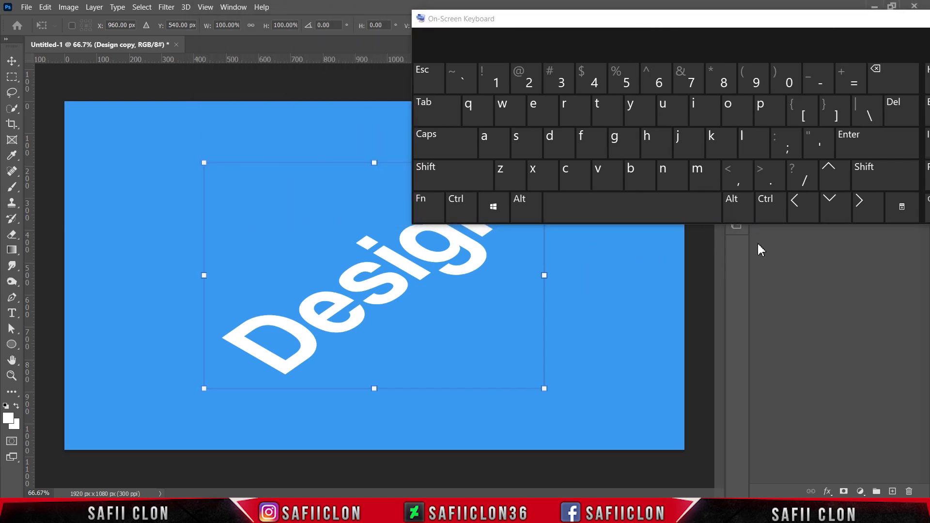
click(836, 178)
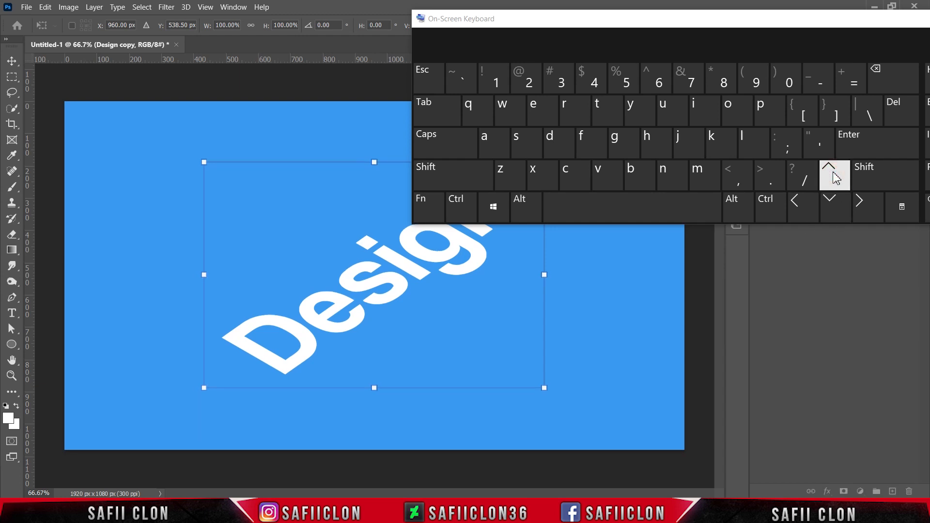
click(834, 178)
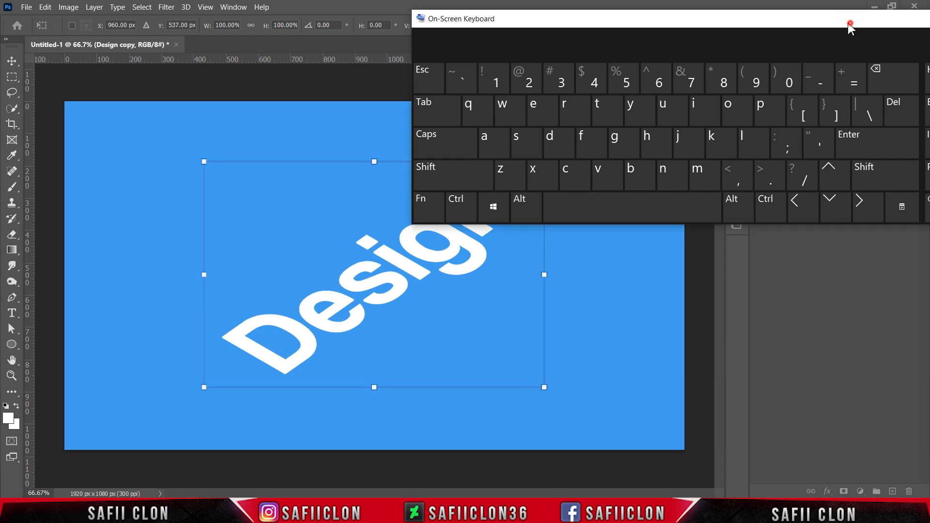
drag(850, 22, 586, 61)
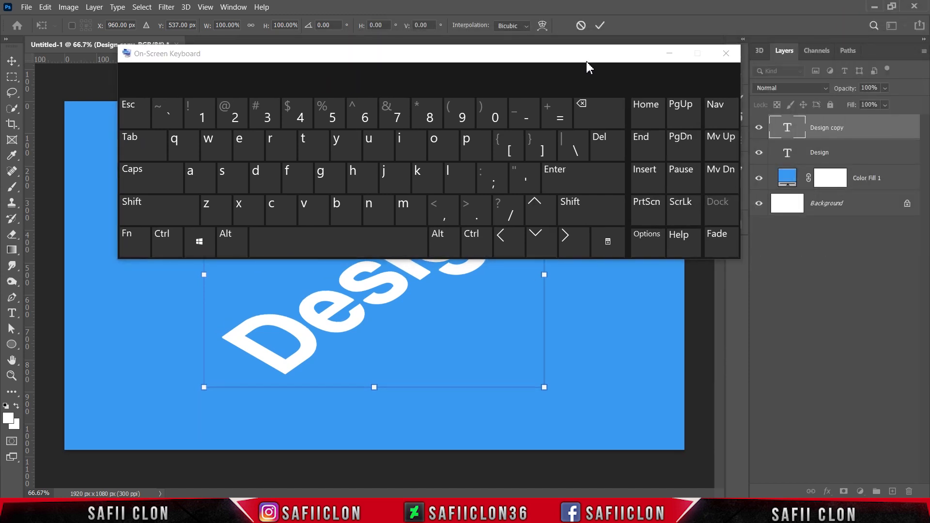
click(670, 53)
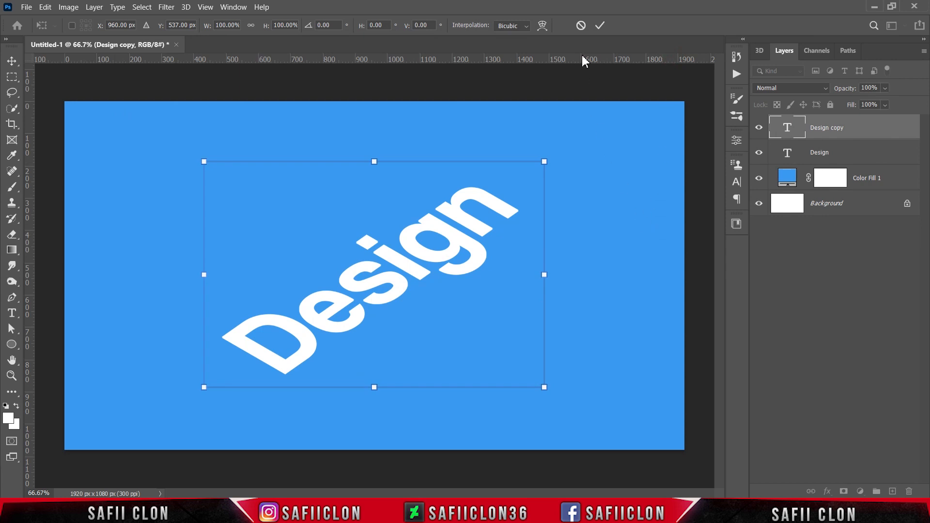
click(599, 27)
key(t)
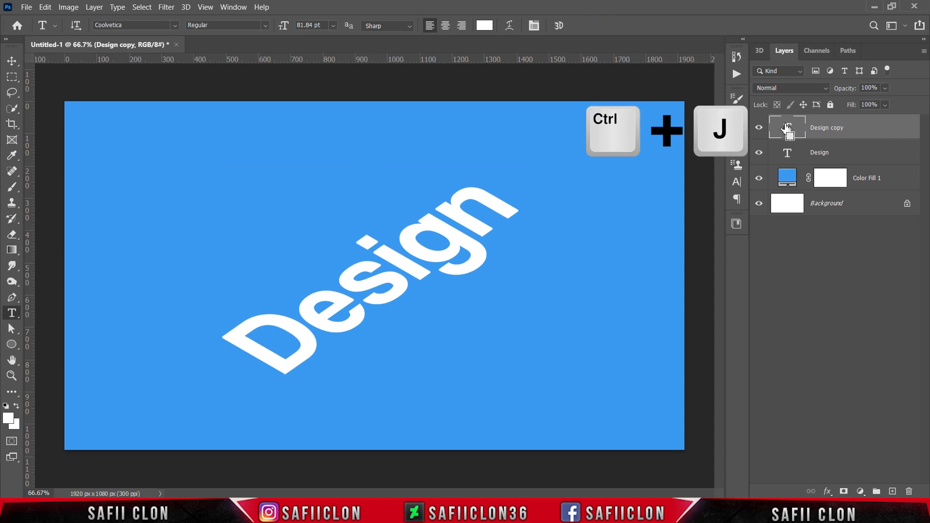
Step: Repeat the duplicate-and-shift-up on the Design copy text layer to stack nine more progressively raised copies
key(ctrl+j)
key(ctrl+j)
key(ctrl+j)
key(ctrl+j)
key(ctrl+j)
key(ctrl+j)
key(ctrl+j)
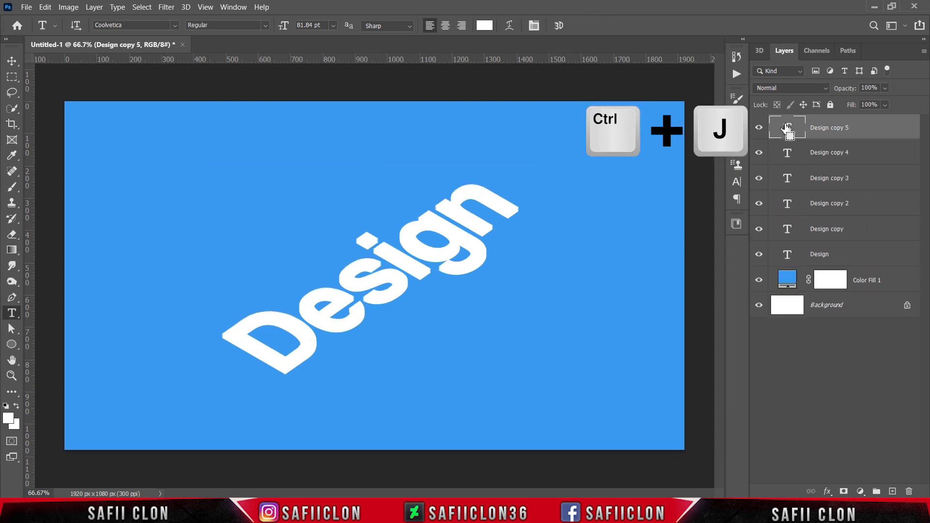
key(ctrl+j)
key(ctrl+j)
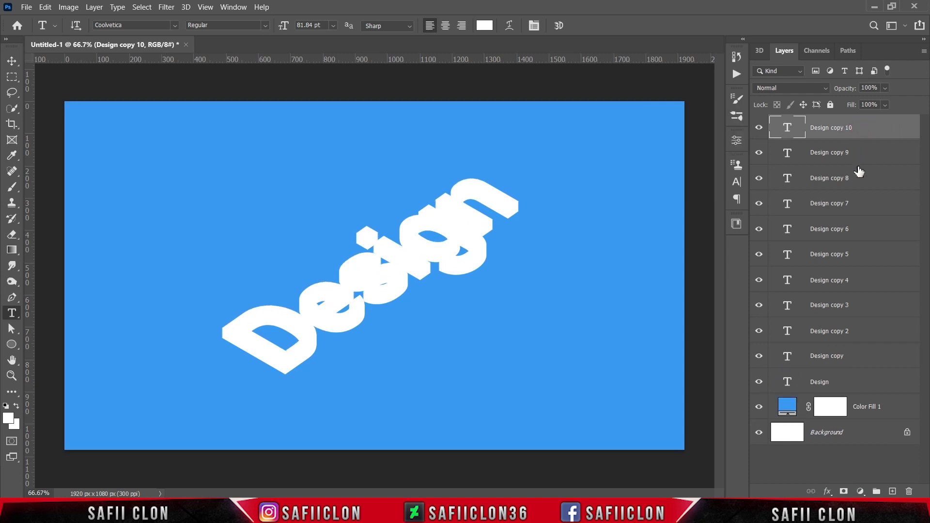
Step: Recolour the top six Design text layers, from Design copy 5 to Design copy 10, with the background blue 429fec sampled from the canvas
shift+click(825, 254)
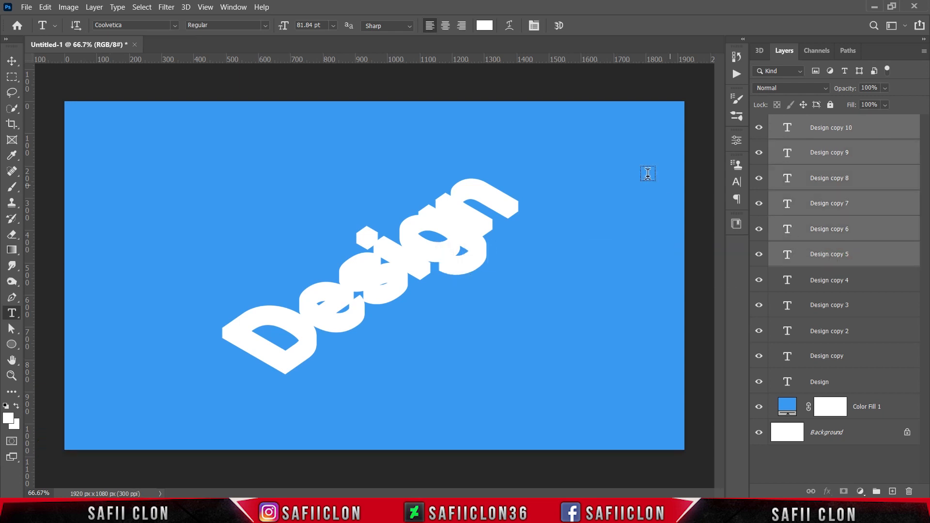
click(484, 28)
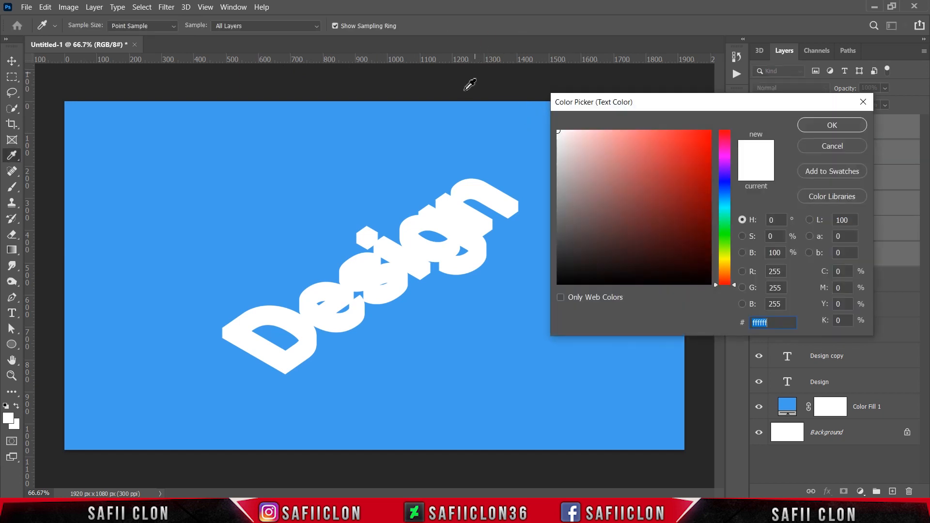
click(364, 181)
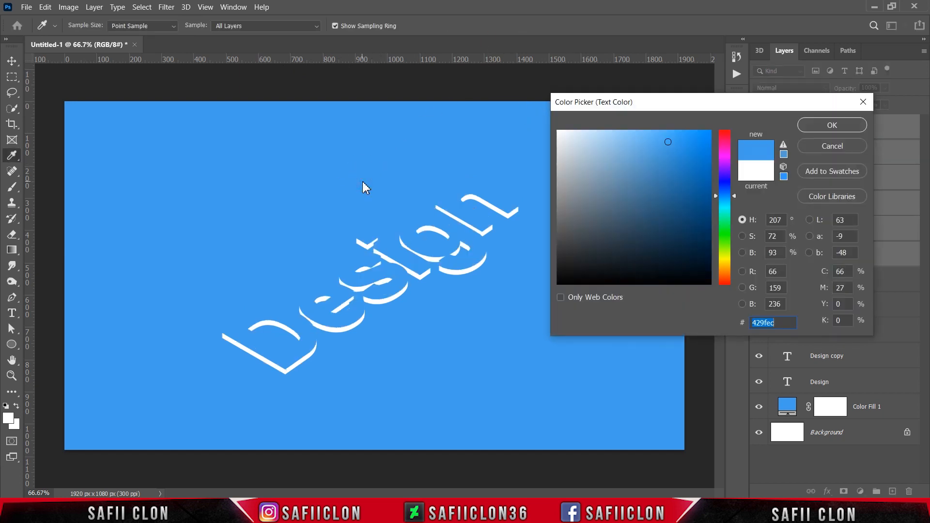
click(836, 127)
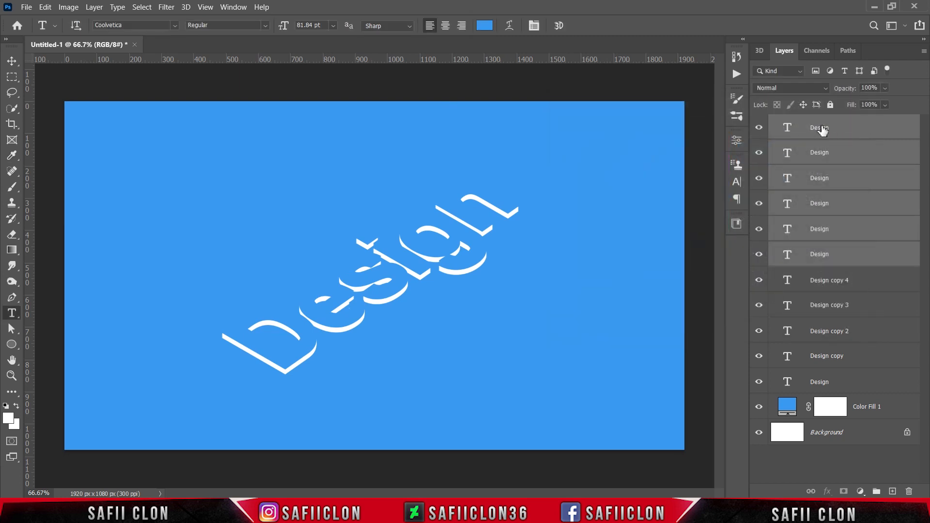
Step: Group all the Design text layers above the colour fill and name the group TEXT
click(838, 129)
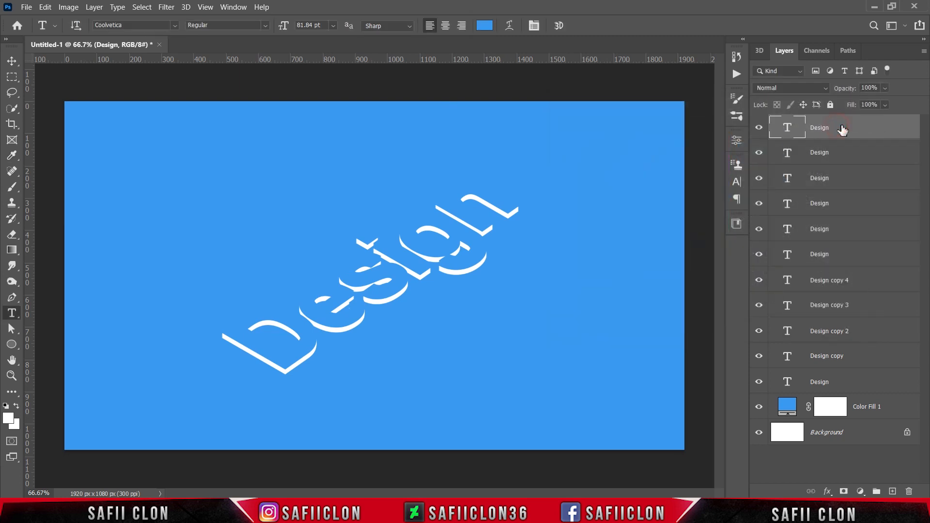
shift+click(850, 381)
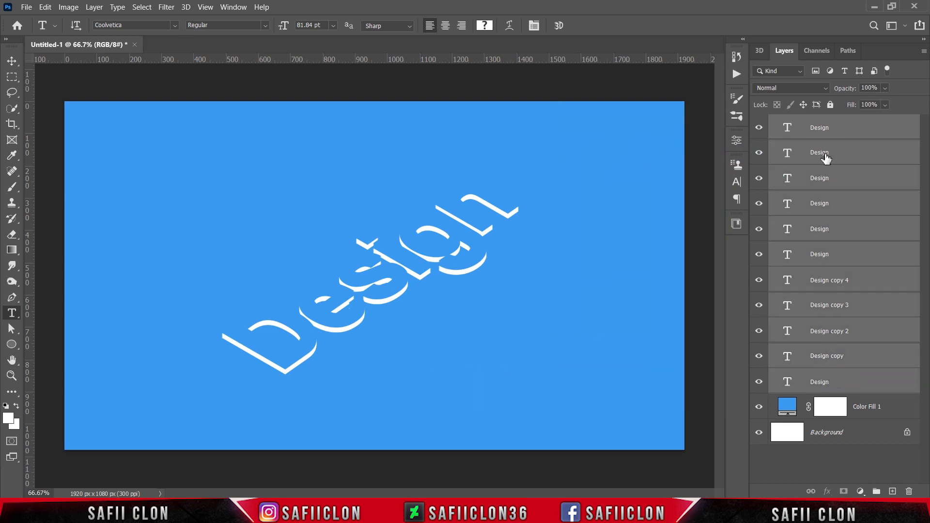
key(ctrl+g)
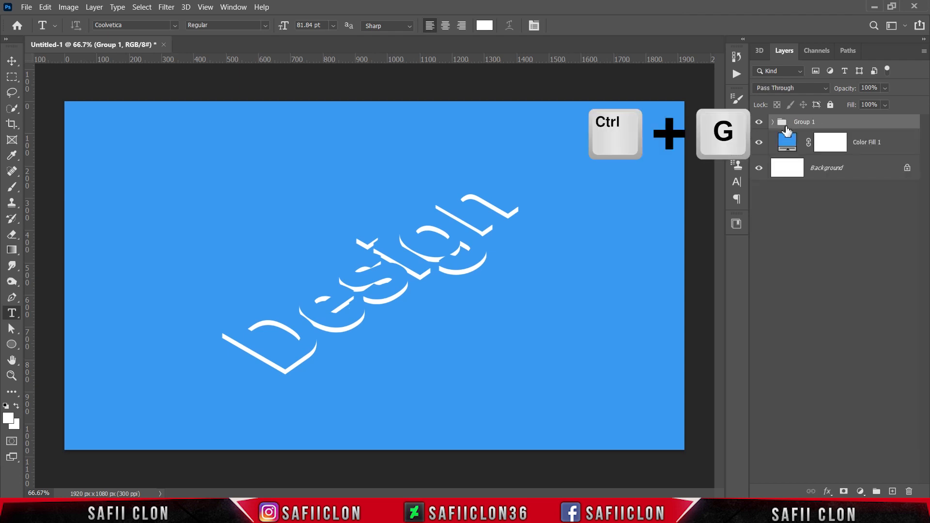
double_click(805, 122)
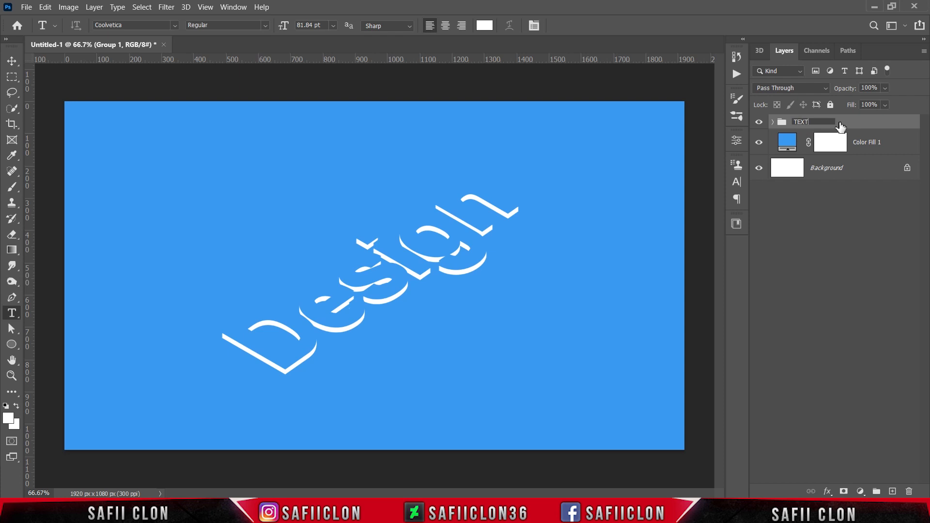
key(Return)
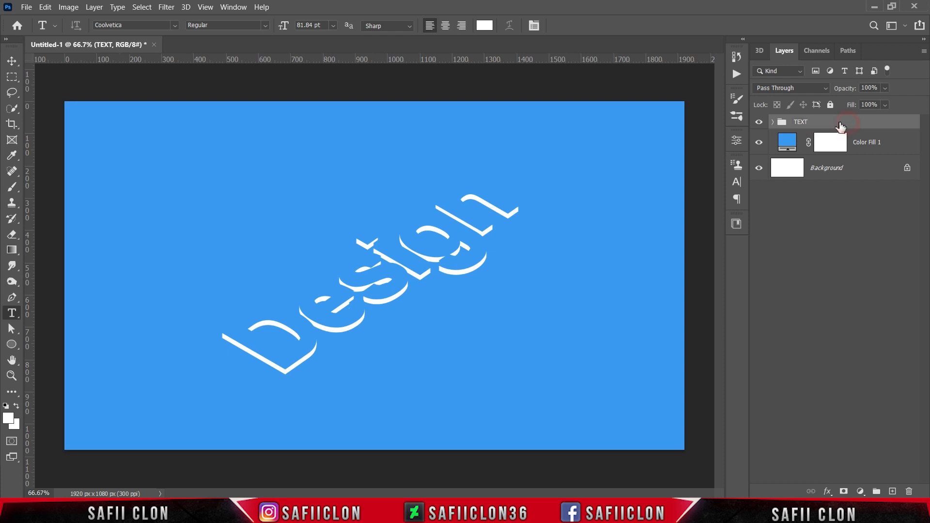
Step: Convert the TEXT group to a smart object and duplicate it, keeping the suggested name
right_click(804, 124)
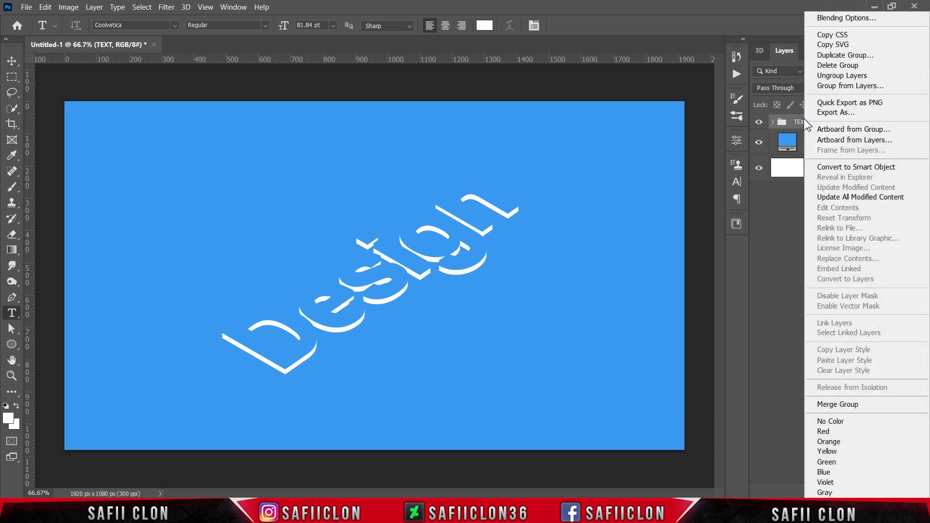
click(844, 170)
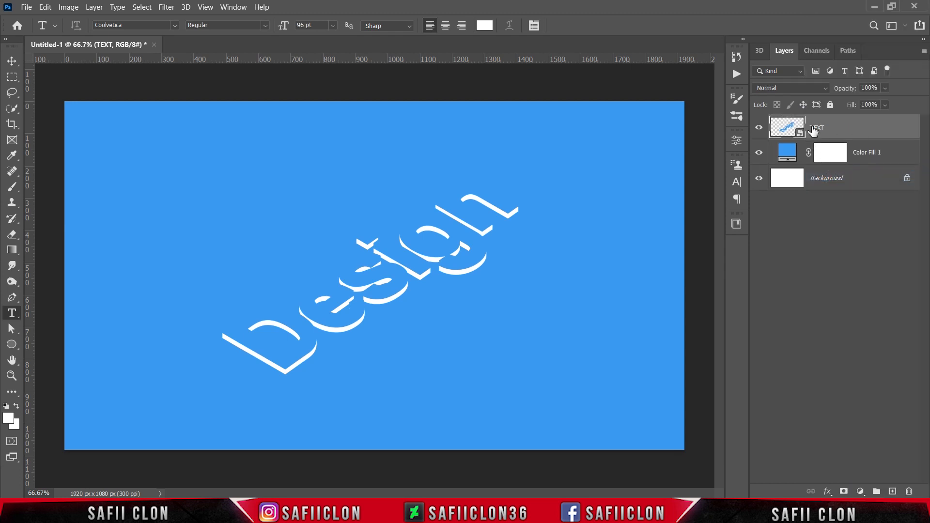
right_click(838, 130)
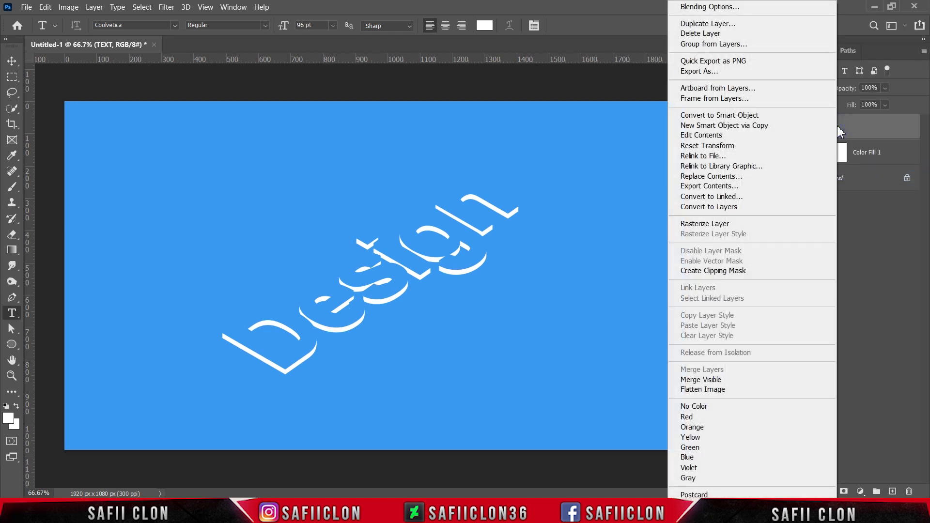
click(689, 24)
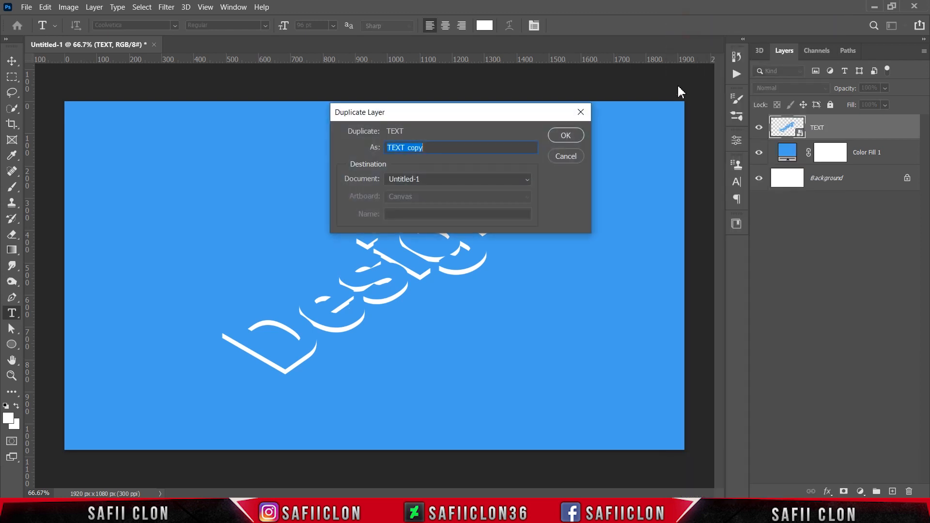
click(565, 136)
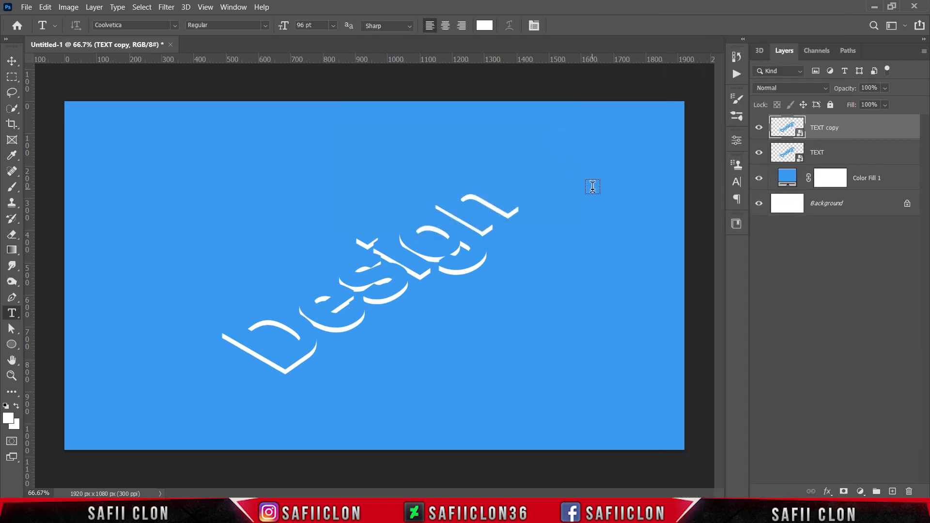
Step: Free-transform the TEXT copy layer, shift it up in two 10 px nudges to Y 522.50 px, and apply the transform
key(ctrl+t)
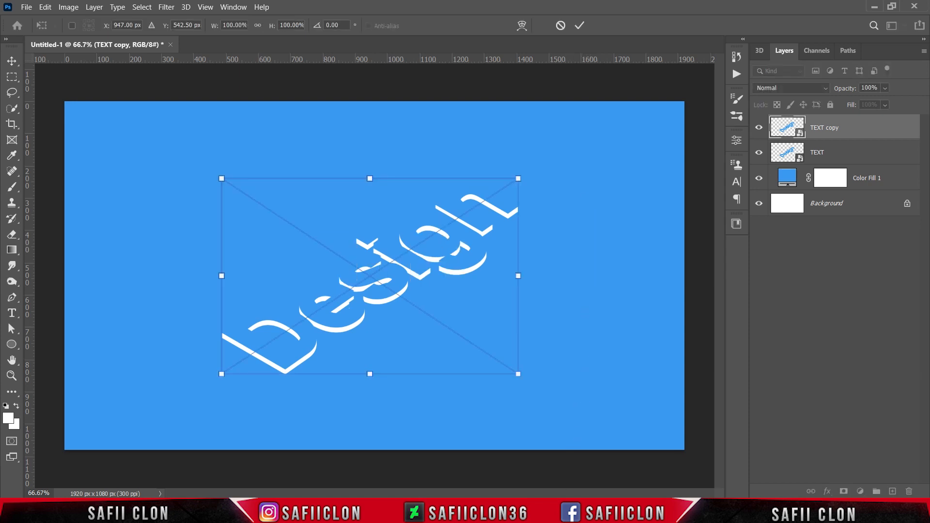
drag(366, 51, 670, 19)
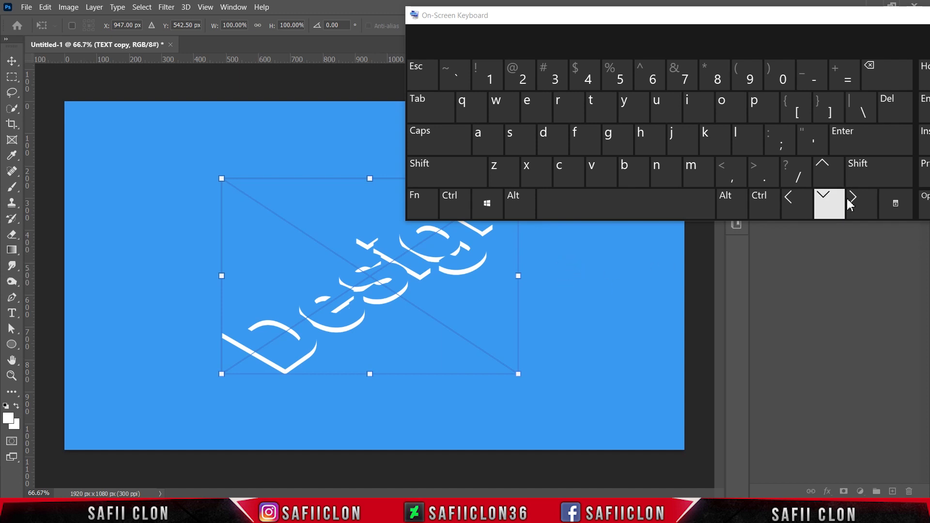
click(869, 179)
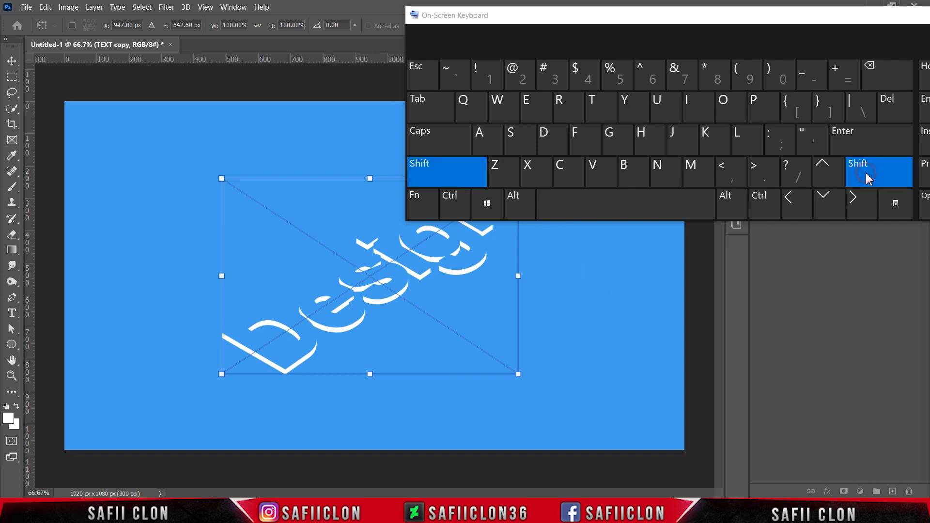
click(828, 172)
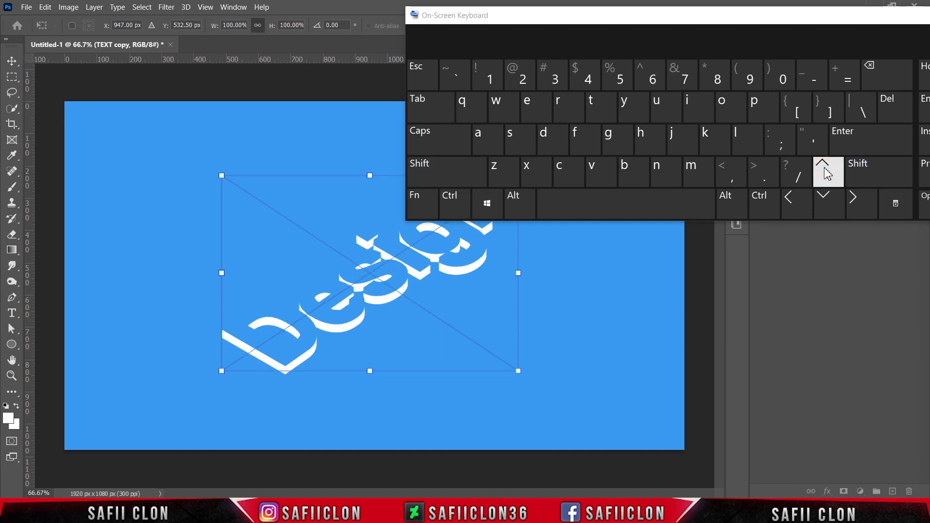
click(877, 170)
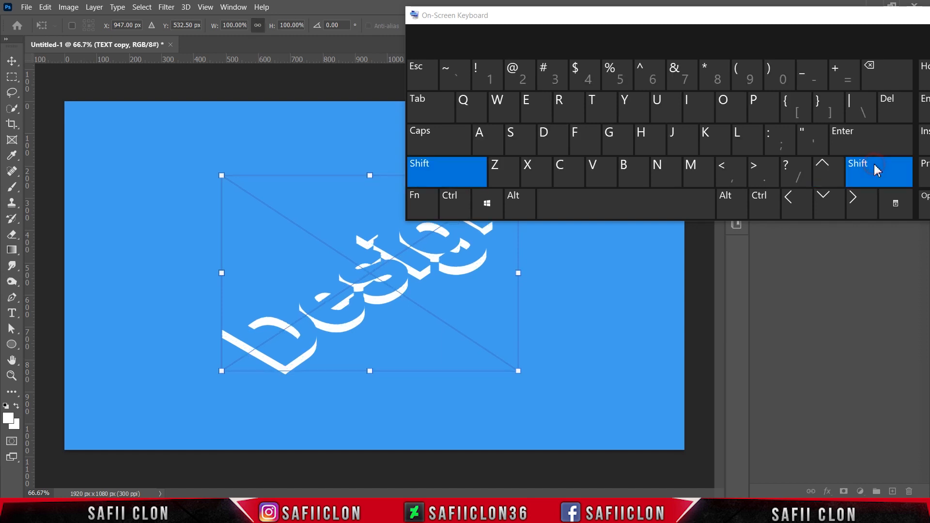
click(834, 177)
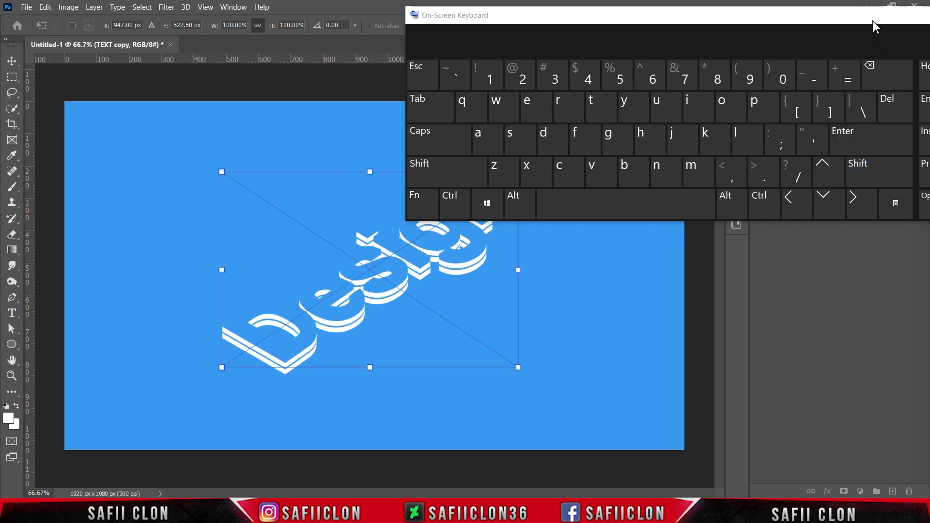
drag(873, 21, 582, 135)
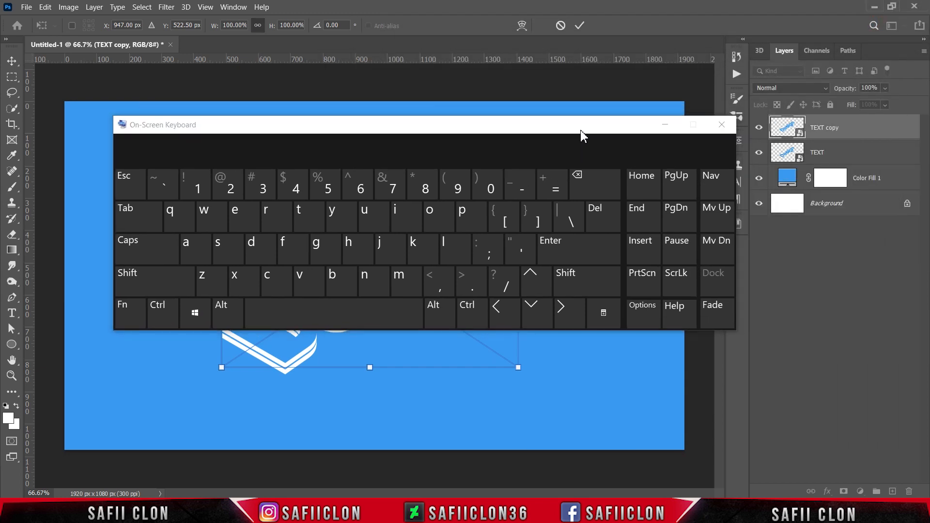
click(670, 124)
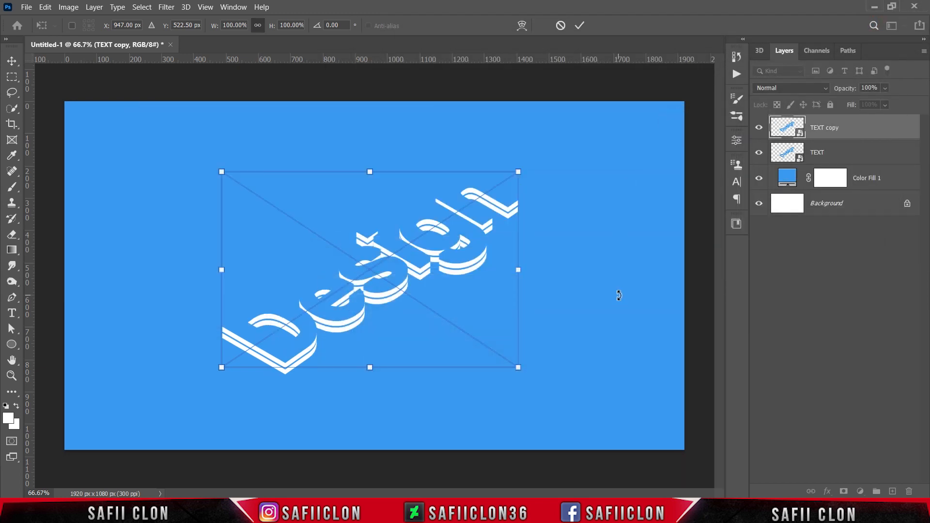
click(580, 26)
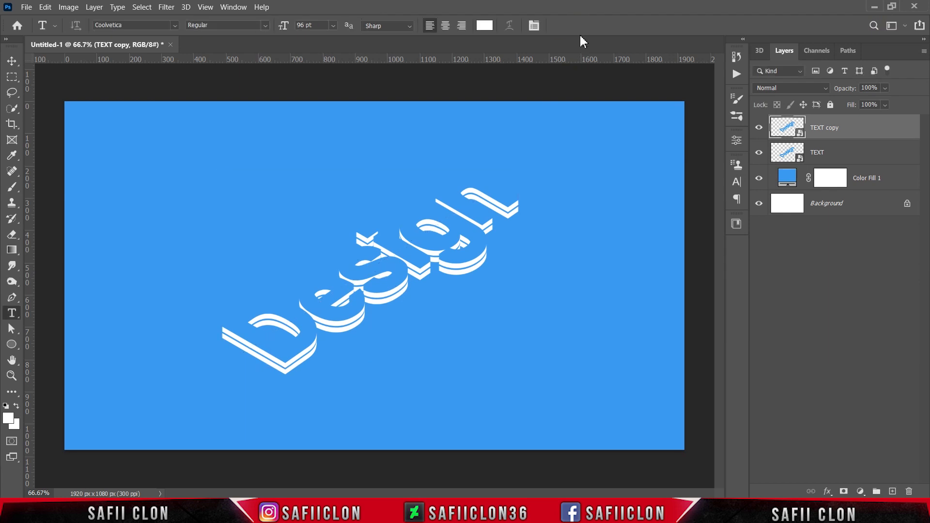
Step: Duplicate the TEXT copy layer, keeping the suggested name
right_click(865, 130)
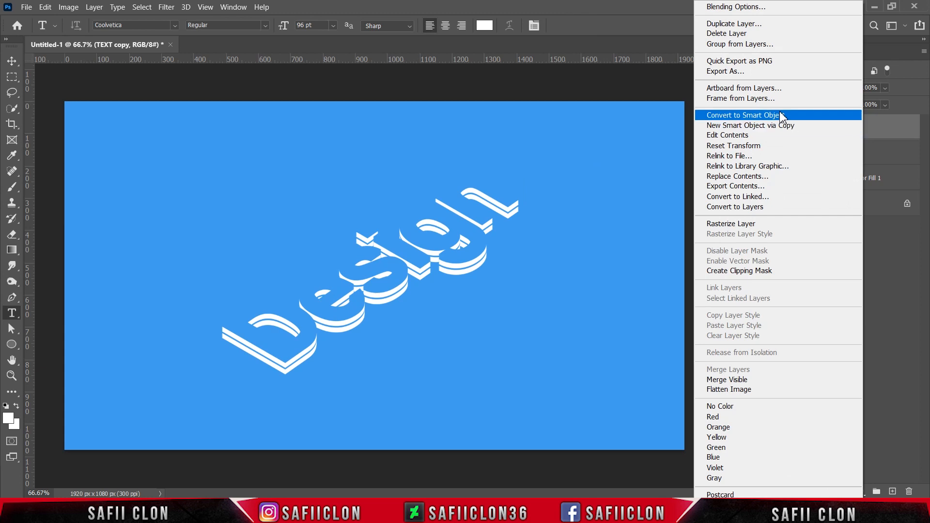
click(714, 26)
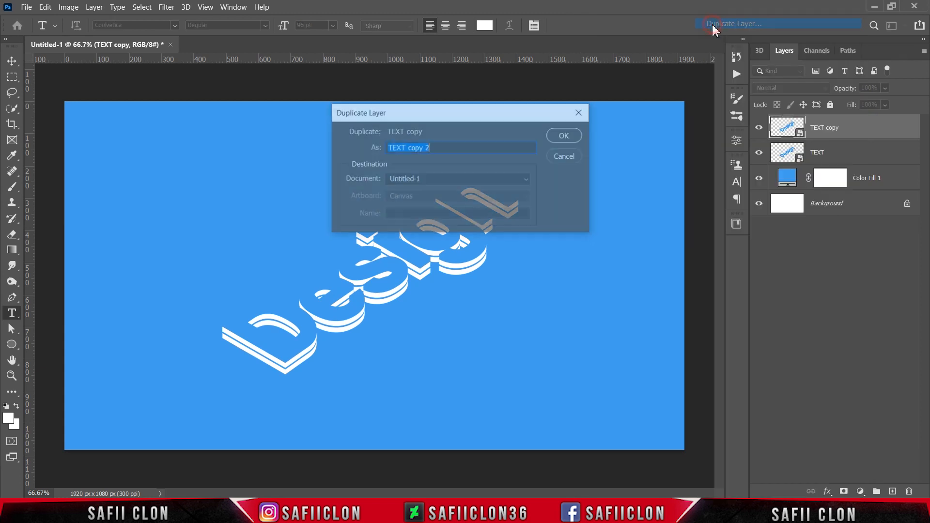
click(564, 136)
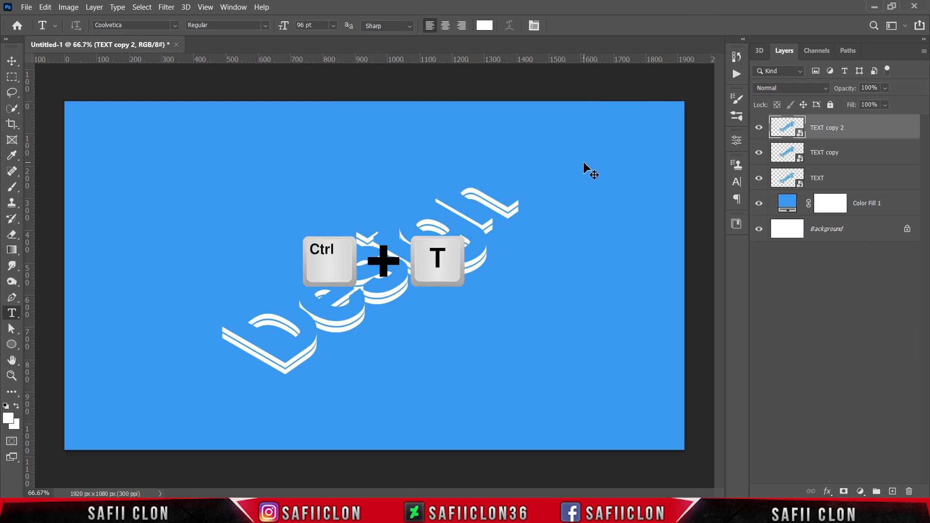
Step: Free-transform the TEXT copy 2 layer, shift it up in two 10 px nudges to Y 502.50 px, and apply the transform
key(ctrl+t)
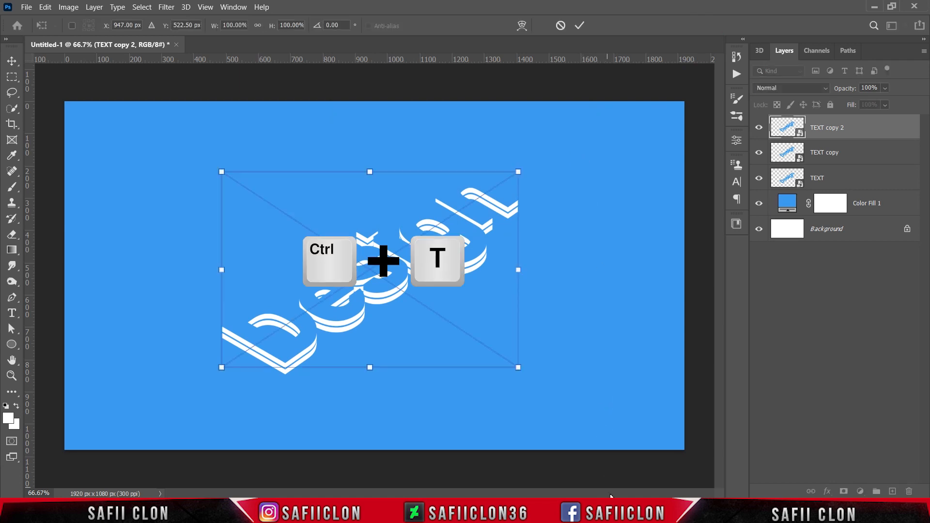
click(612, 511)
drag(446, 130, 704, 15)
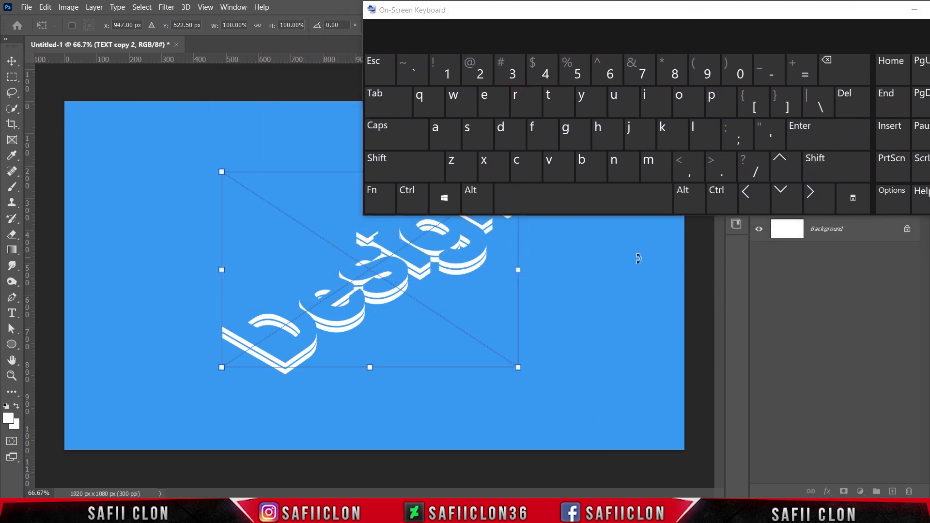
click(839, 170)
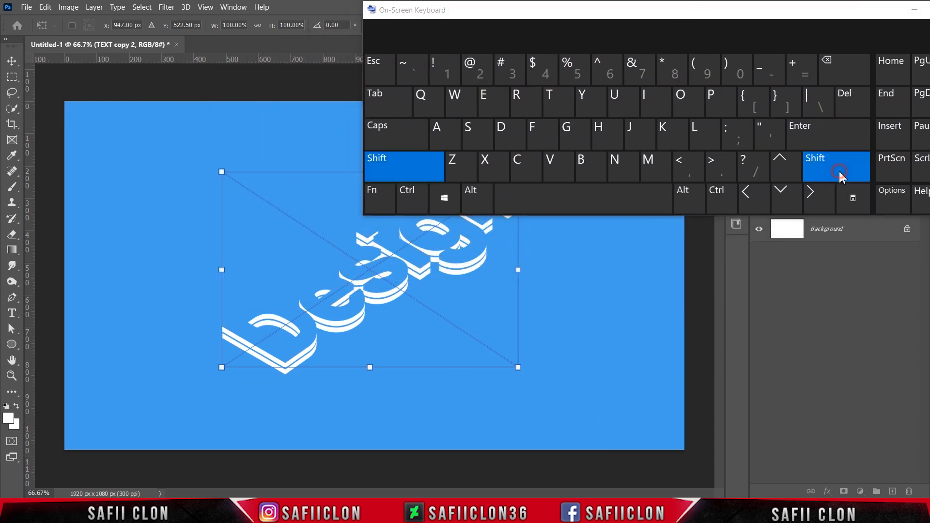
click(785, 177)
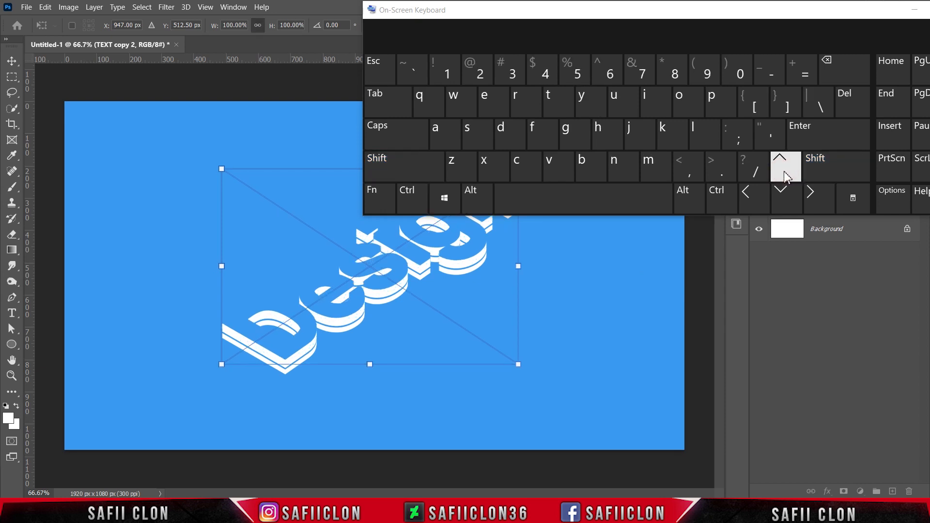
click(822, 173)
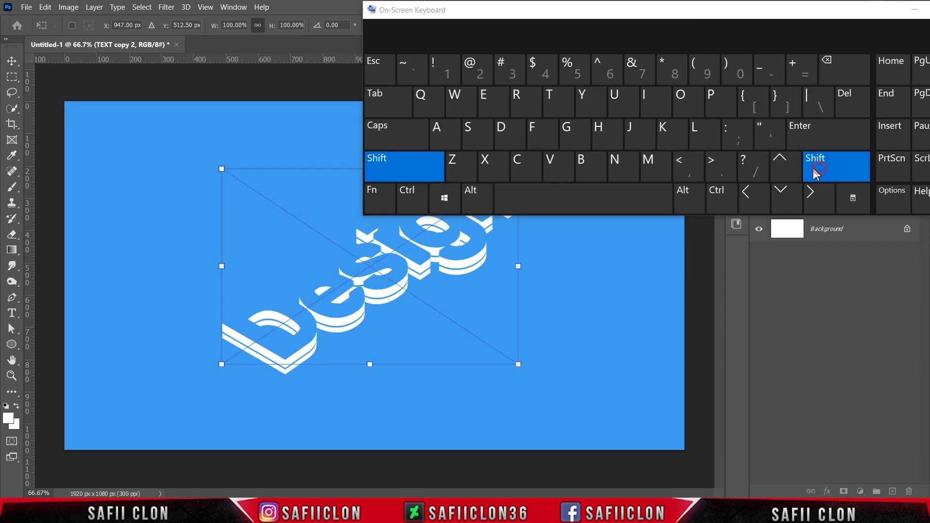
click(789, 175)
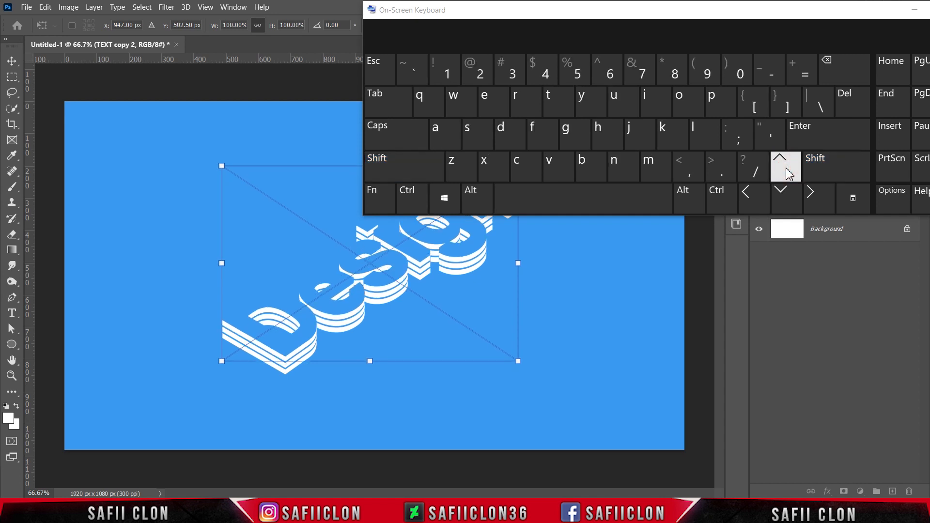
drag(884, 14, 676, 127)
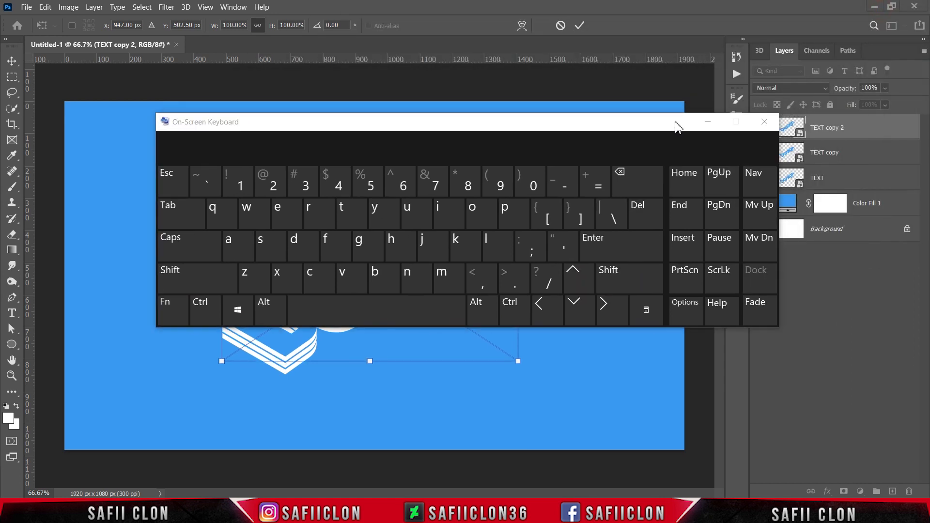
click(709, 122)
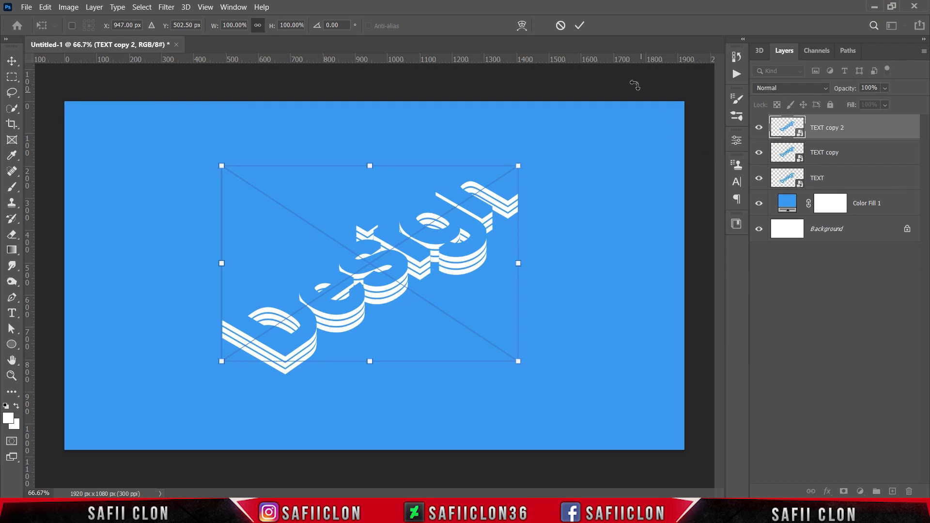
click(580, 25)
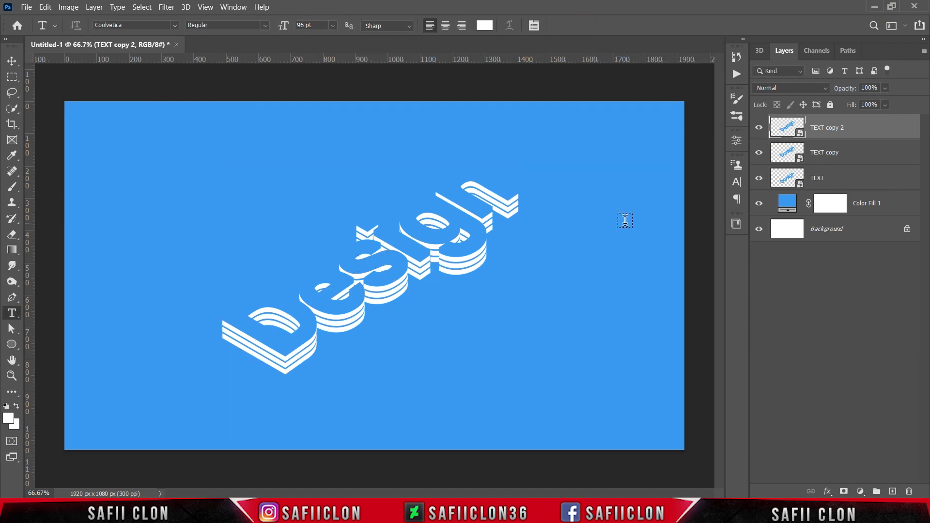
Step: Duplicate the TEXT copy 2 layer under the suggested name and free-transform the duplicate up in two 10 px nudges to Y 482.50 px
right_click(870, 127)
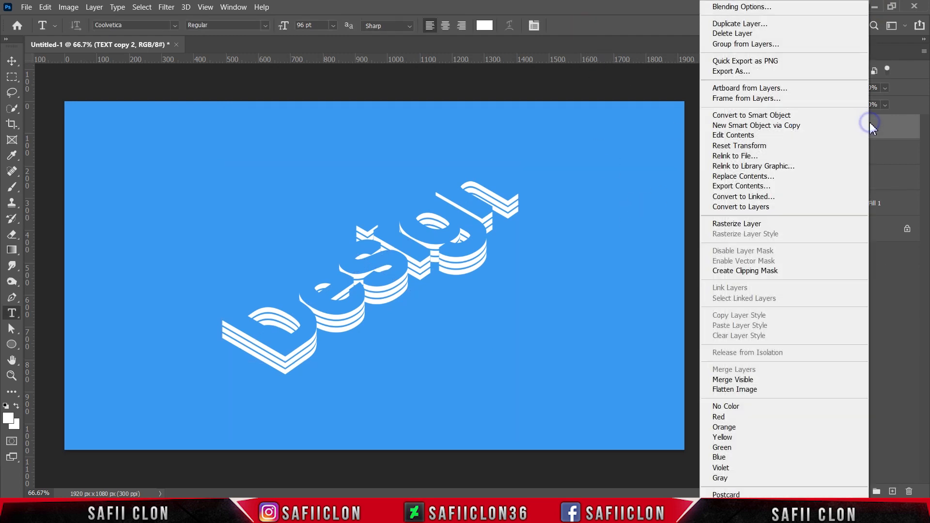
click(732, 24)
click(574, 135)
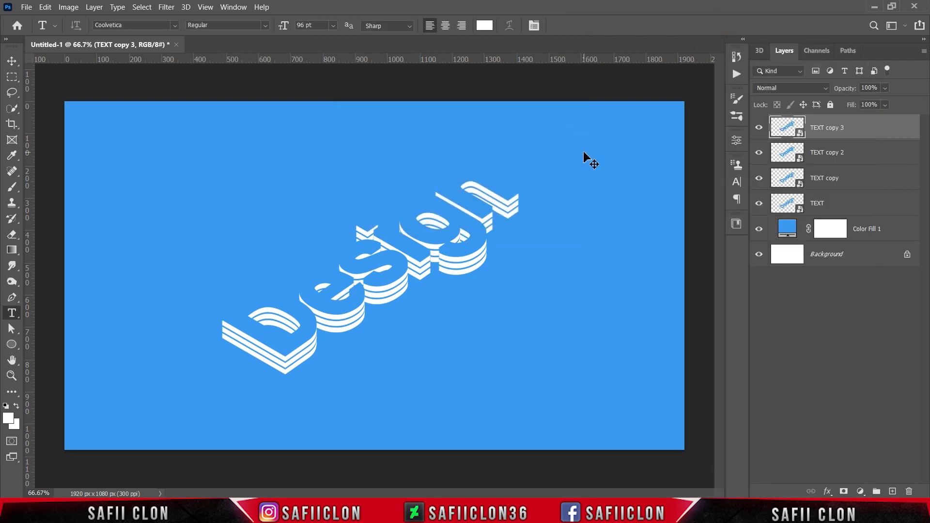
key(ctrl+t)
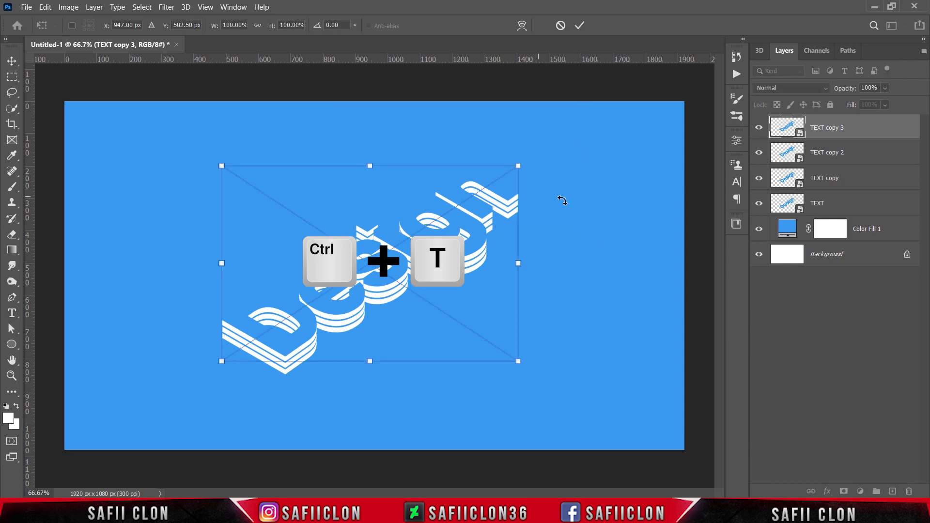
key(shift+Up)
key(shift+Up)
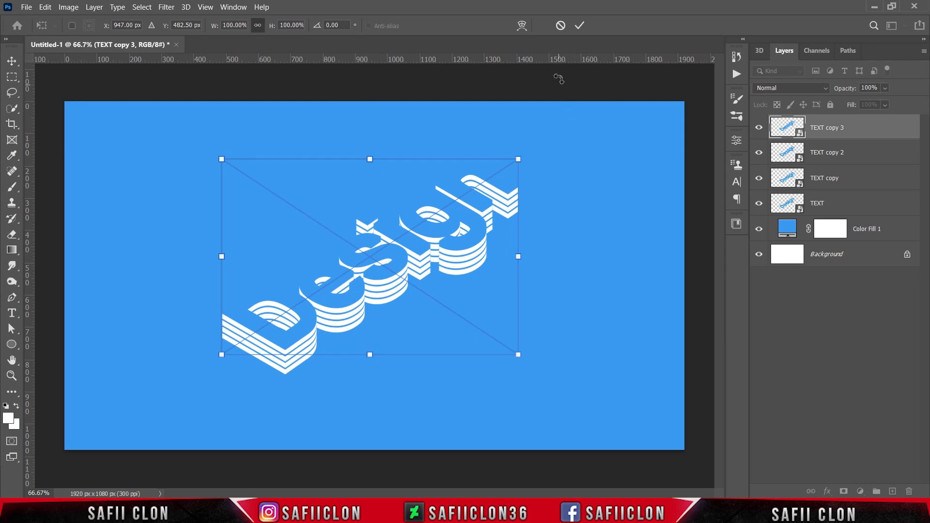
click(581, 26)
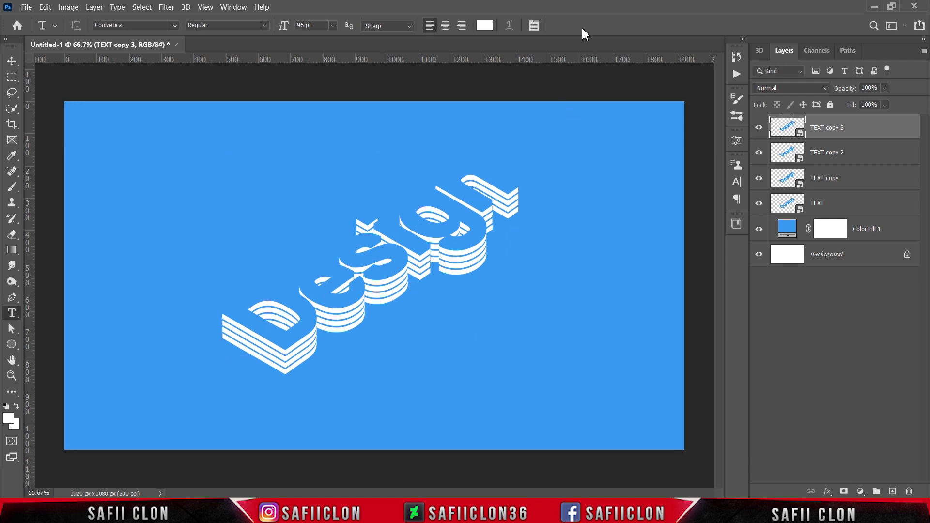
Step: Duplicate the TEXT copy 3 layer under the suggested name and free-transform the duplicate up in two 10 px nudges to Y 462.50 px
right_click(853, 127)
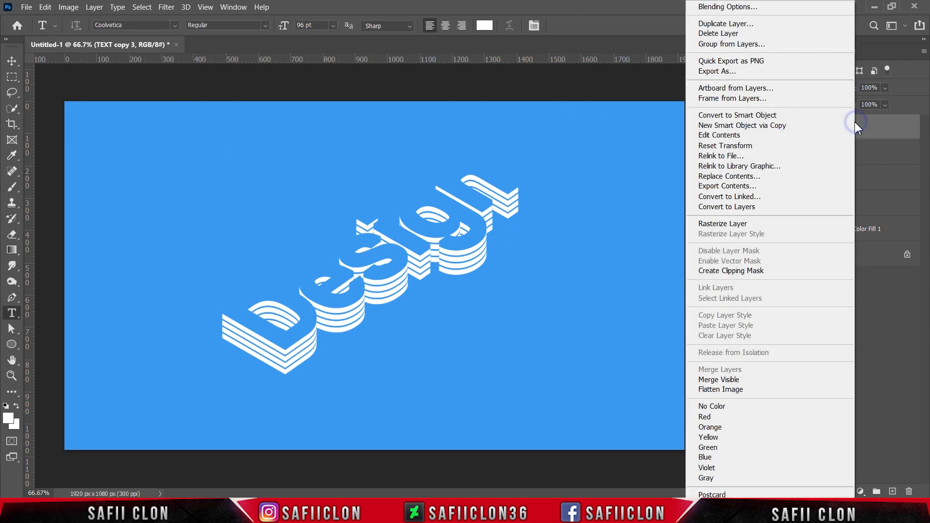
click(722, 24)
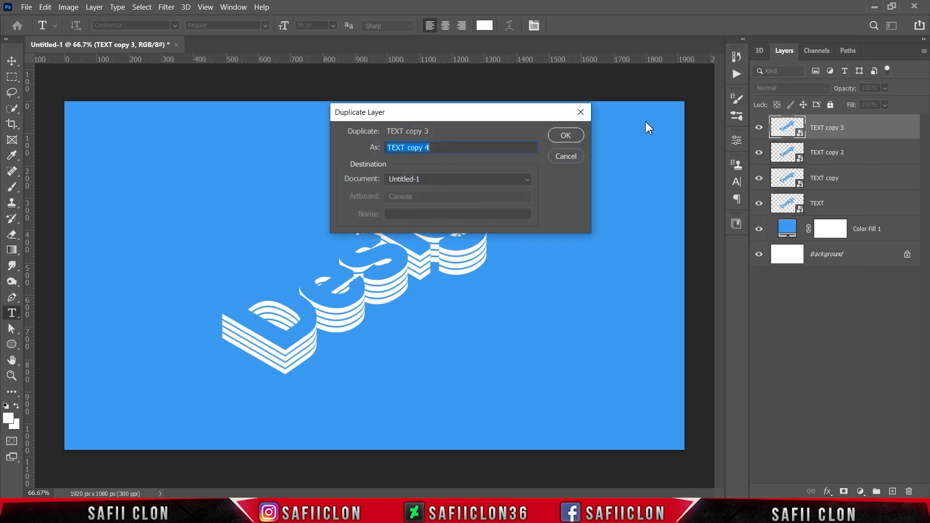
click(565, 136)
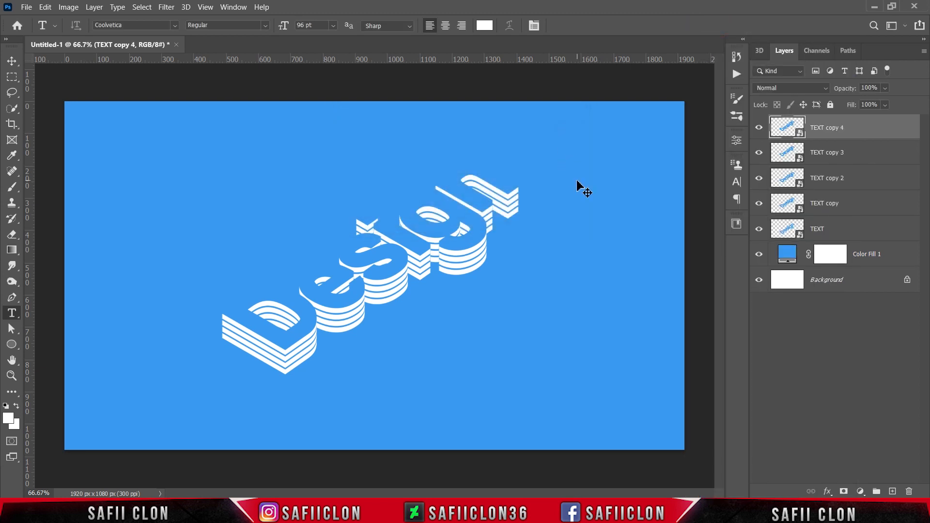
key(ctrl+t)
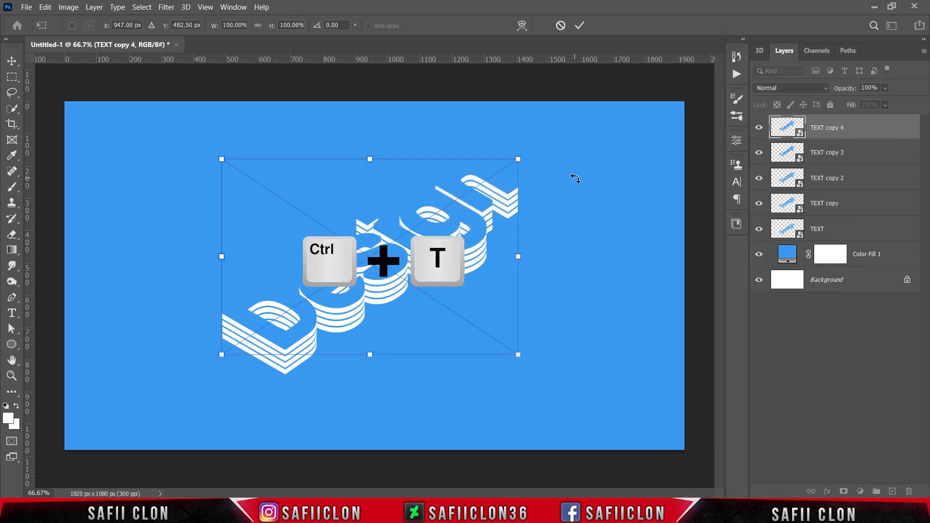
key(shift+Up)
key(shift+Up)
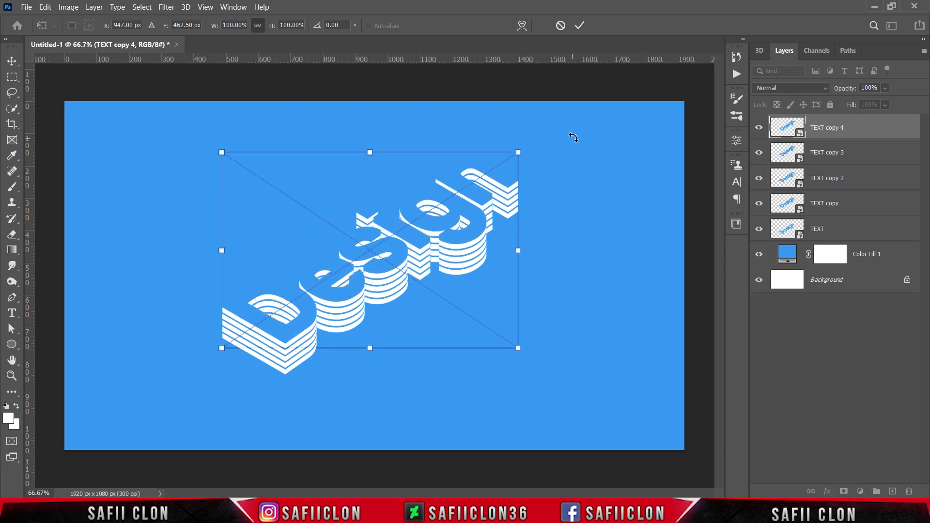
click(580, 25)
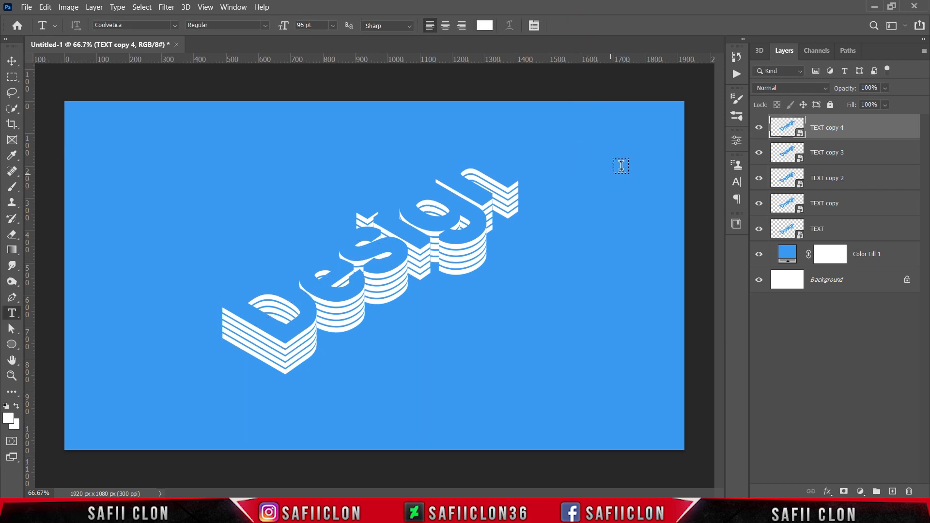
Step: Duplicate the TEXT copy 4 layer, keeping the suggested name
right_click(855, 131)
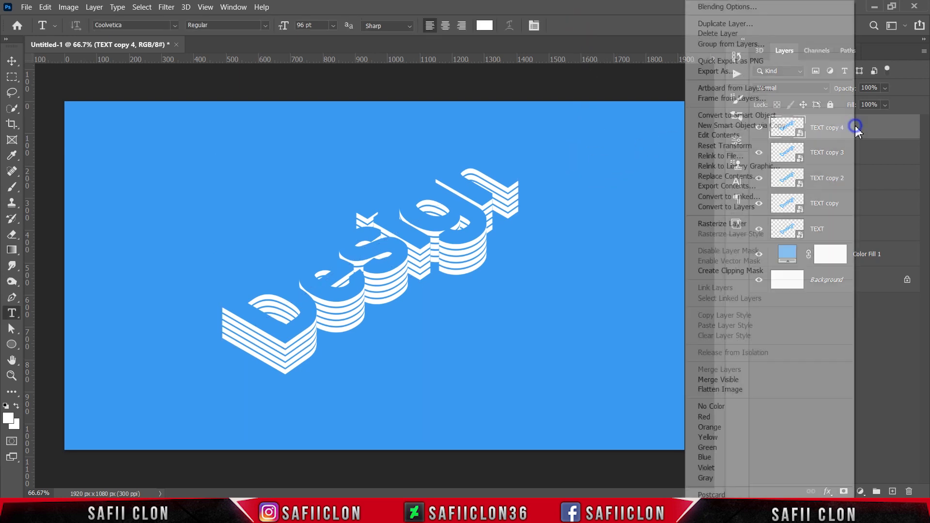
click(721, 24)
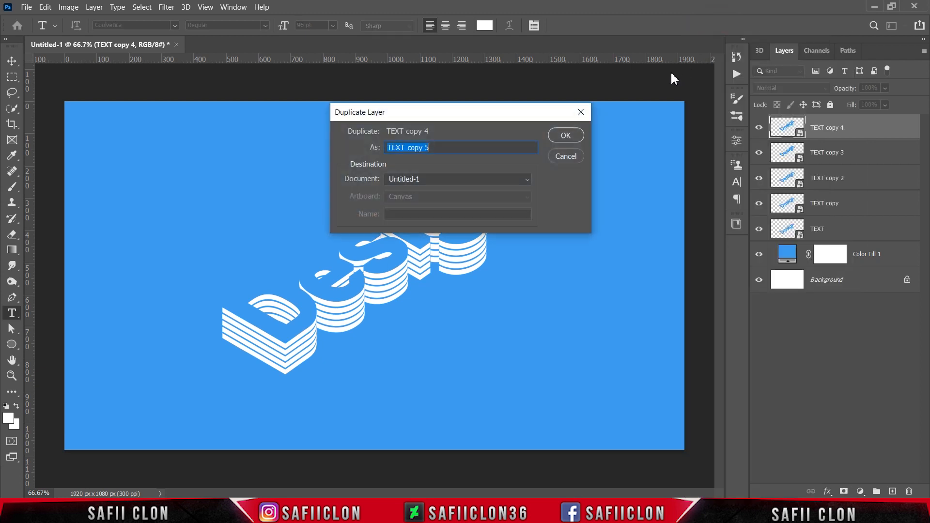
click(565, 136)
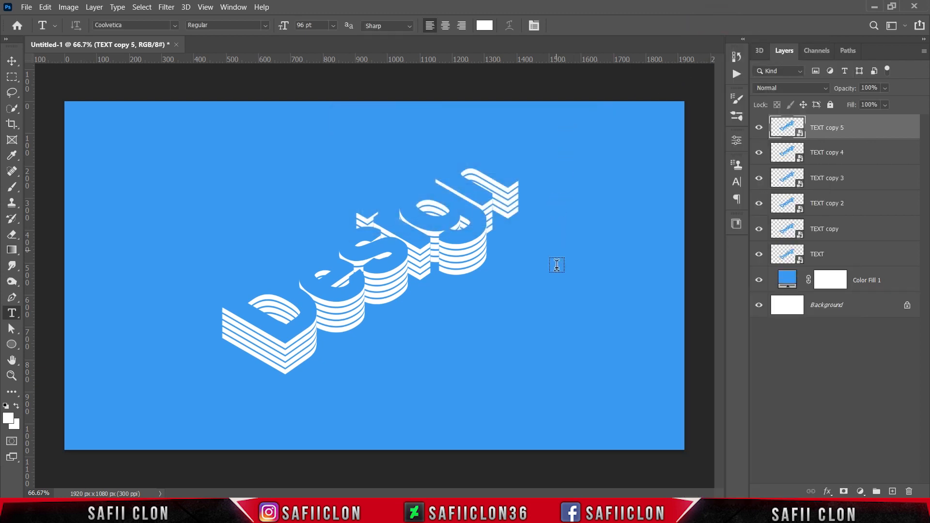
Step: Free-transform the TEXT copy 5 layer, shift it up in two 10 px nudges to Y 442.50 px, and apply the transform
key(ctrl+t)
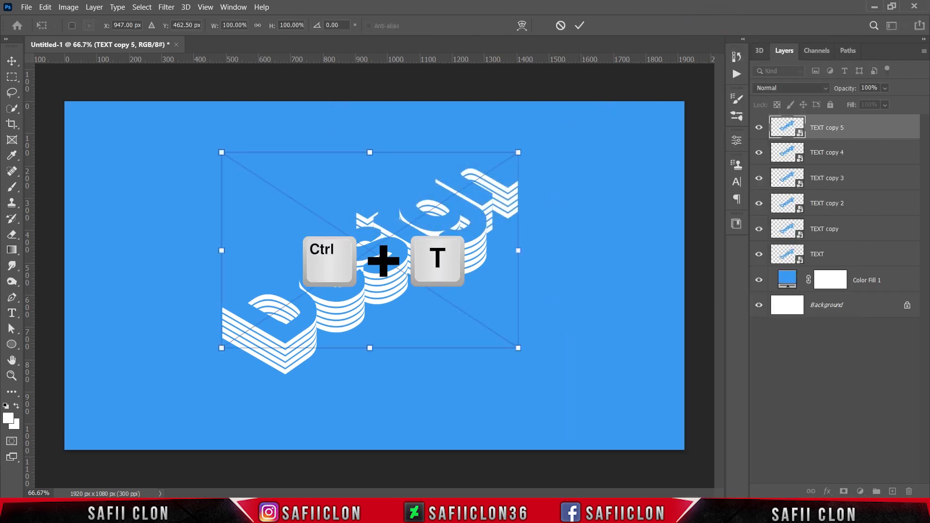
click(601, 512)
drag(449, 121, 703, 20)
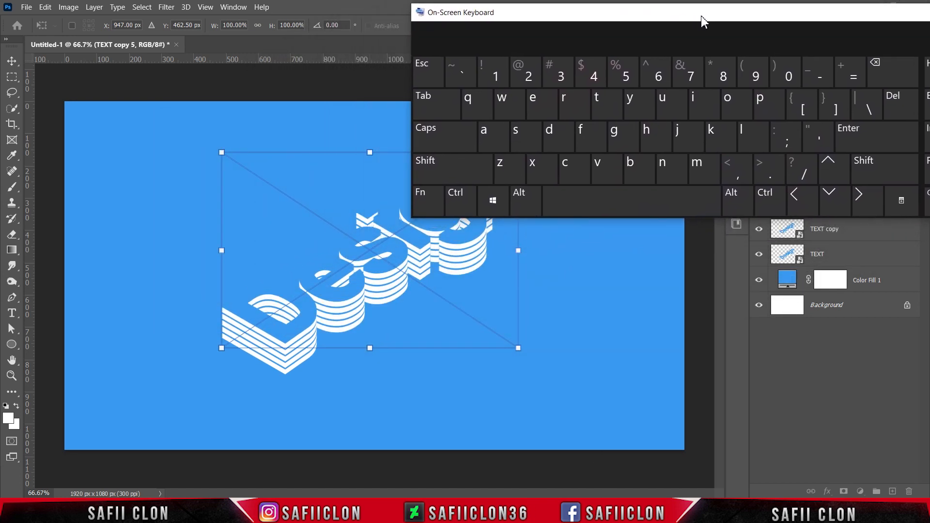
click(639, 252)
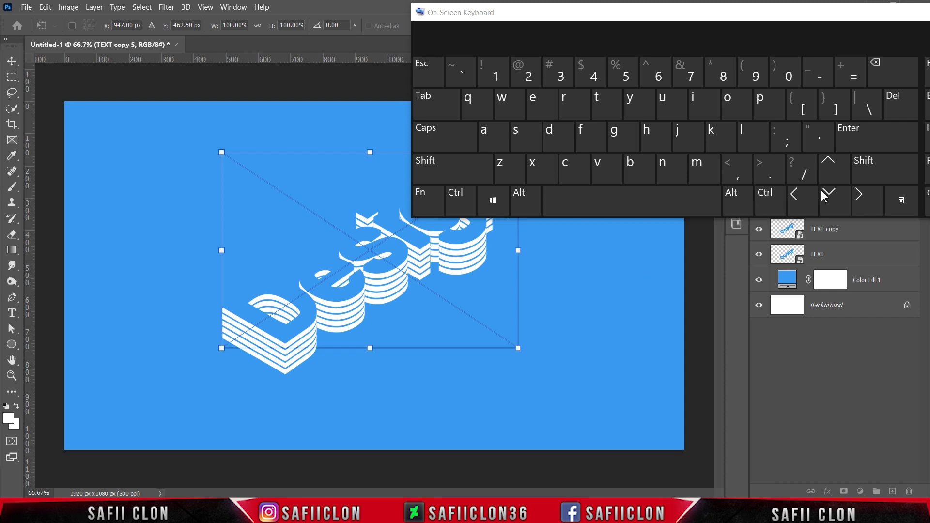
click(869, 169)
click(840, 173)
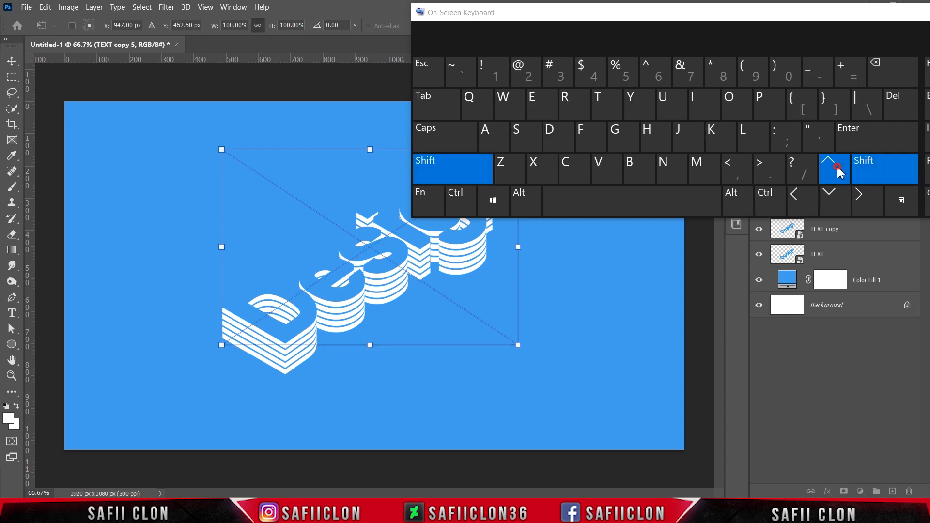
click(865, 169)
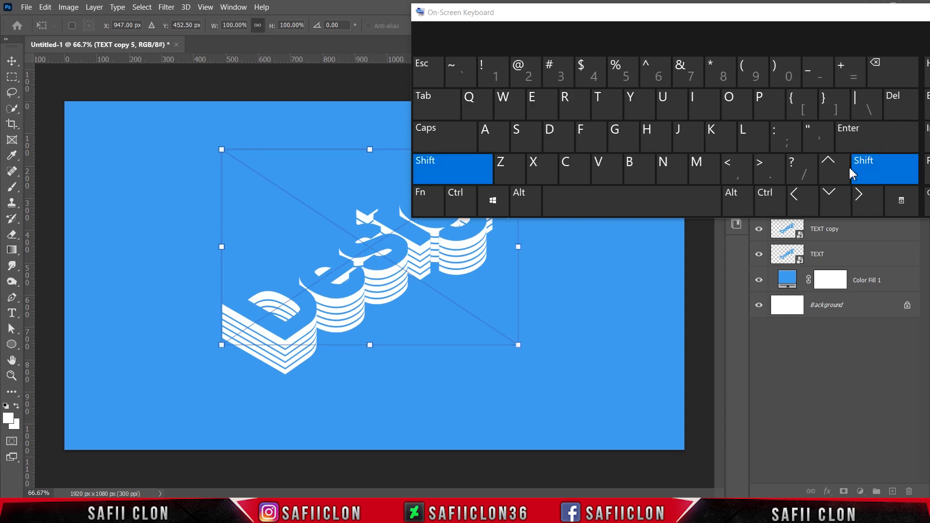
click(842, 173)
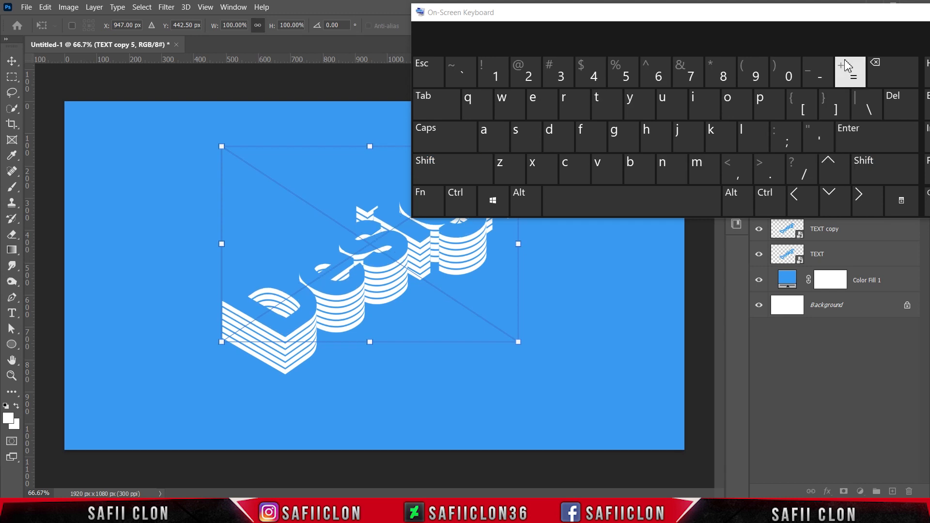
drag(846, 21, 602, 130)
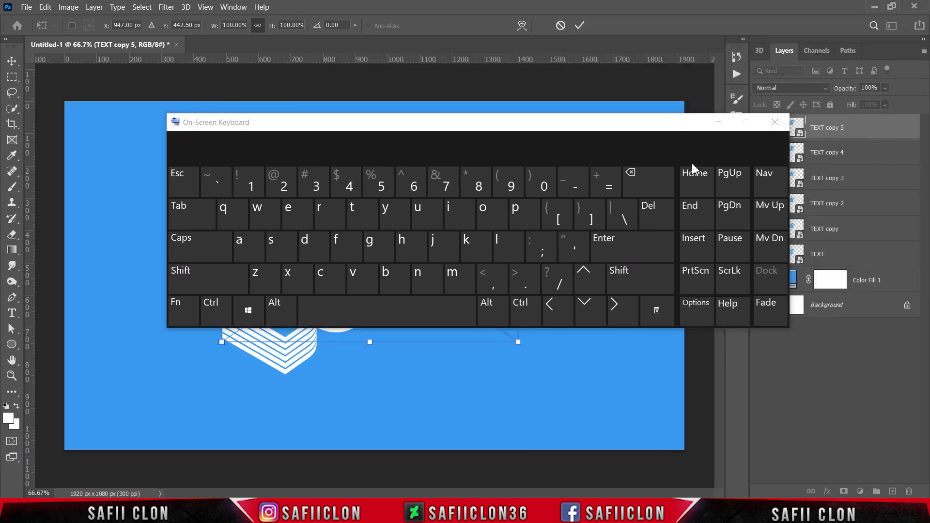
click(719, 122)
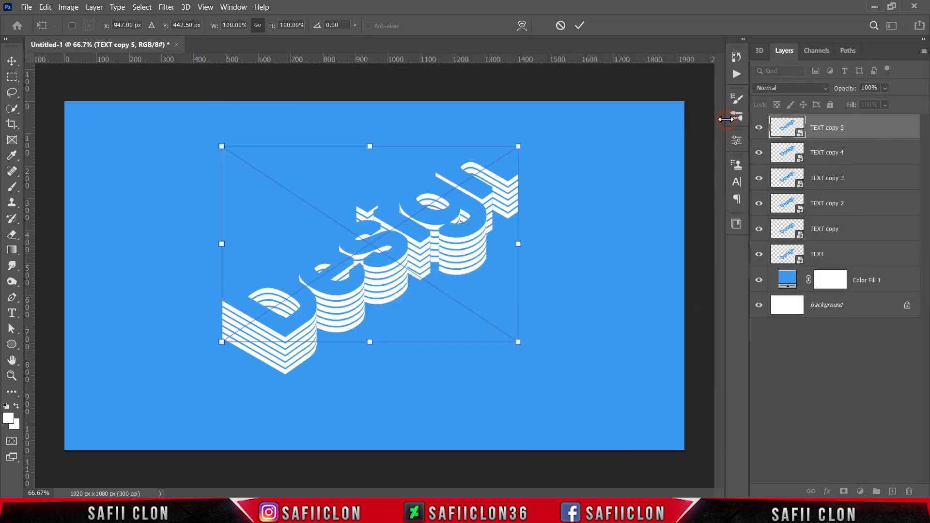
click(581, 24)
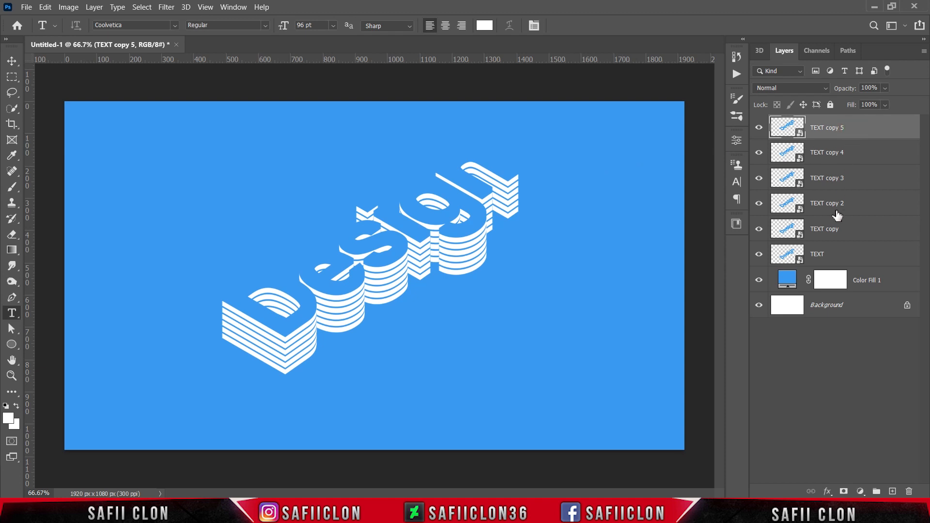
Step: Group the layers from TEXT through TEXT copy 5 into a new group named TEXT
shift+click(852, 255)
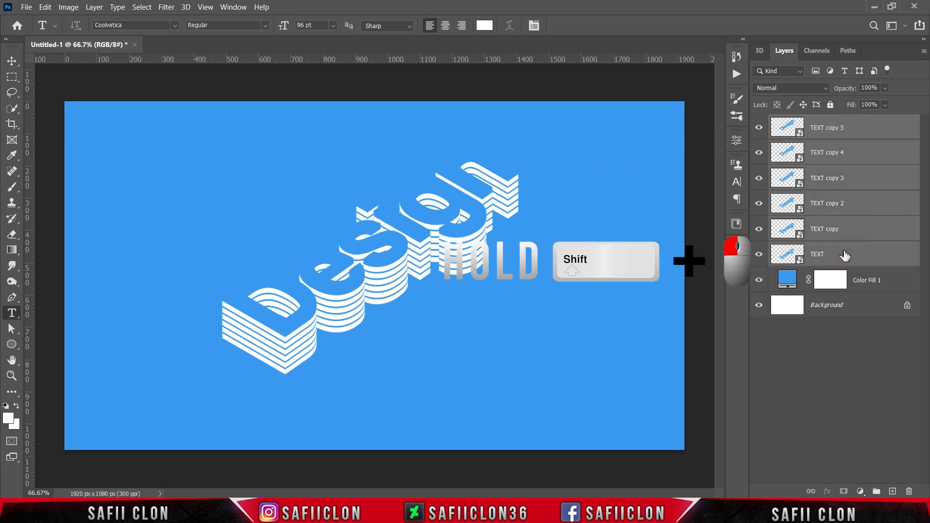
right_click(844, 253)
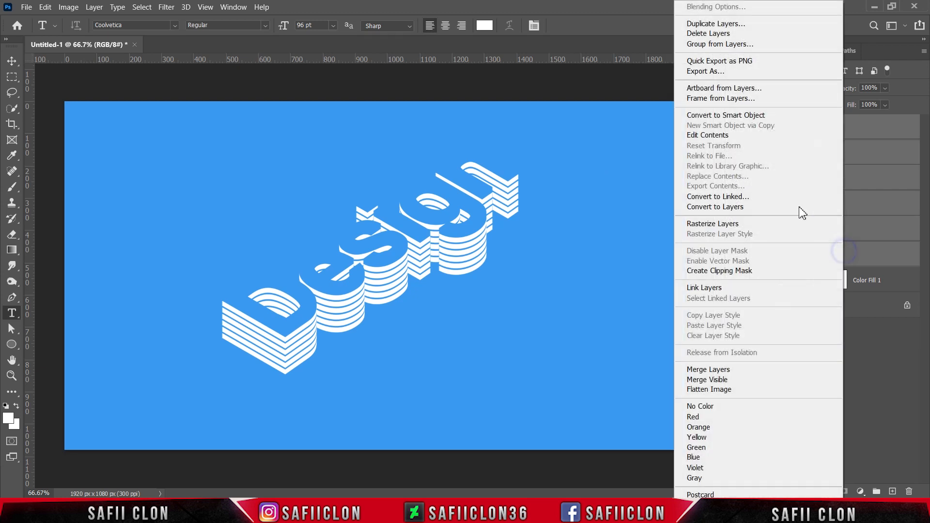
click(712, 44)
text(TEXT)
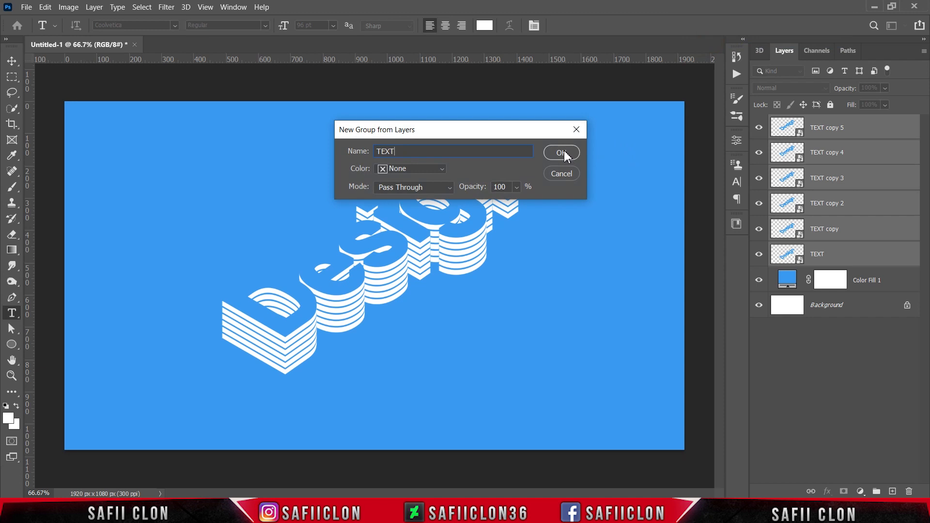
click(561, 152)
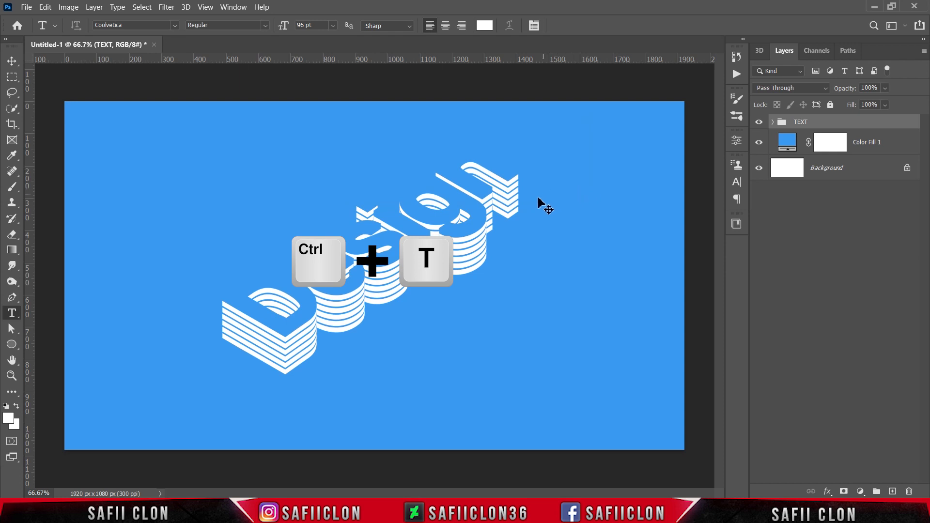
Step: Free-transform the TEXT group, center it at X 960 px, Y 540.50 px, scale it to about 105.47%, and apply the transform
key(ctrl+t)
mouse_move(456, 209)
mouse_down()
mouse_move(461, 237)
mouse_move(455, 217)
mouse_up()
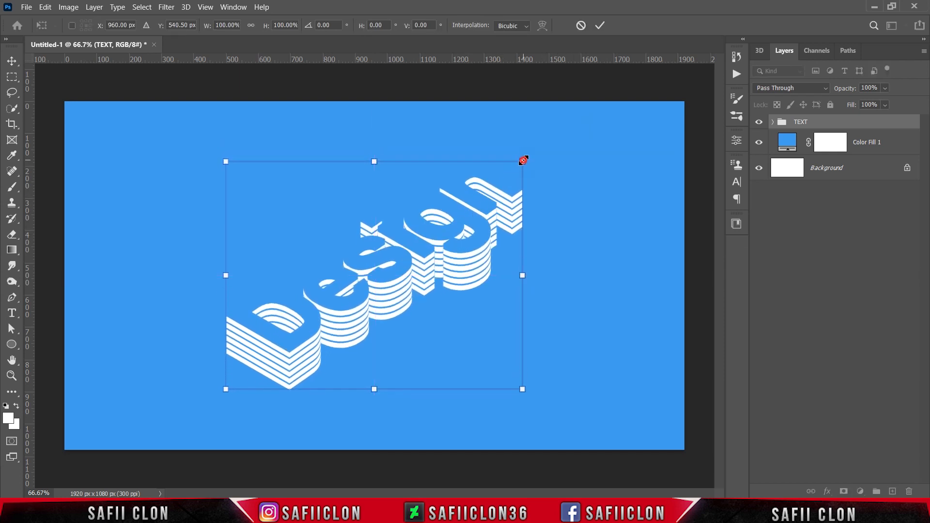
drag(523, 160, 533, 155)
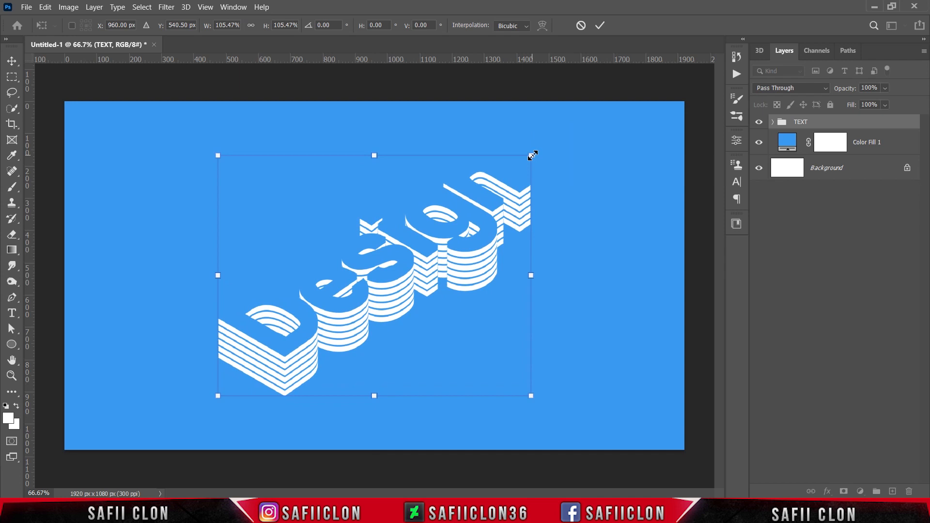
click(600, 25)
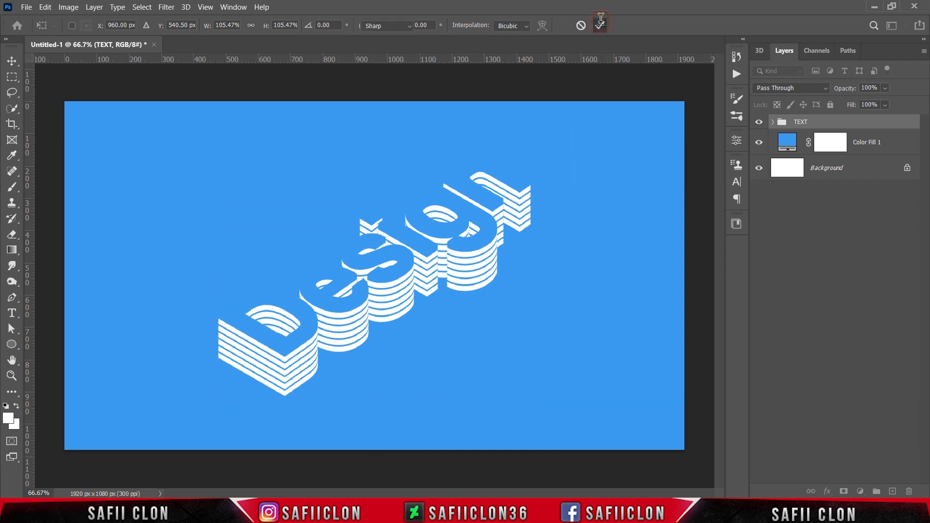
Step: Add a Stroke layer style to the TEXT group with size 8 px, position Outside, Normal blend mode, 100% opacity and white color ffffff
right_click(826, 122)
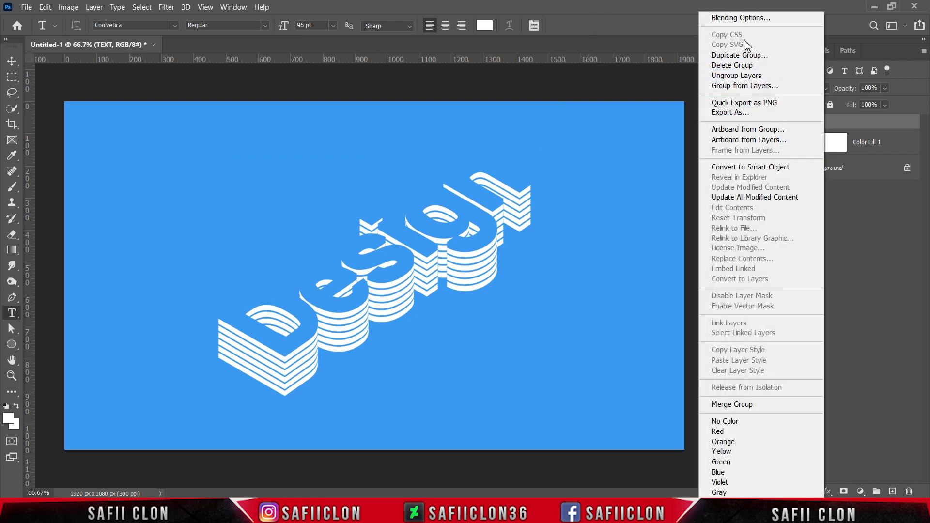
click(737, 20)
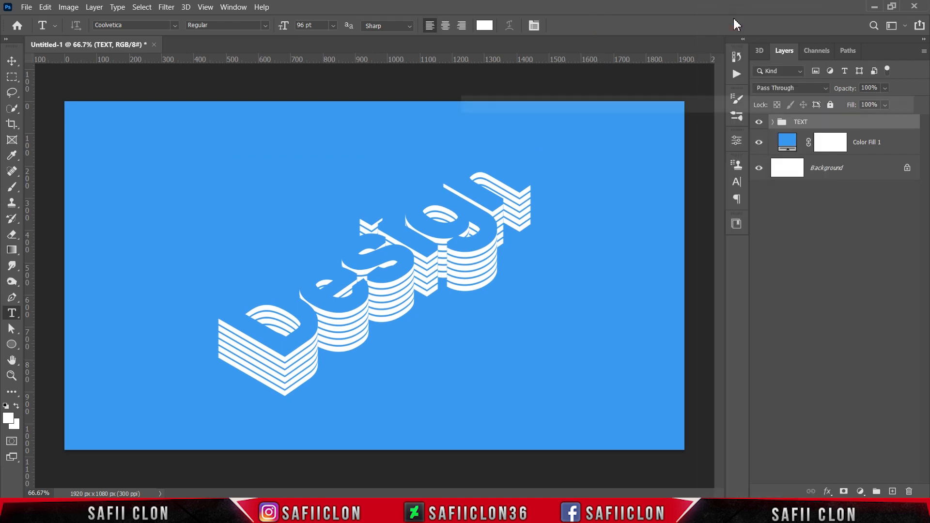
drag(606, 98, 734, 61)
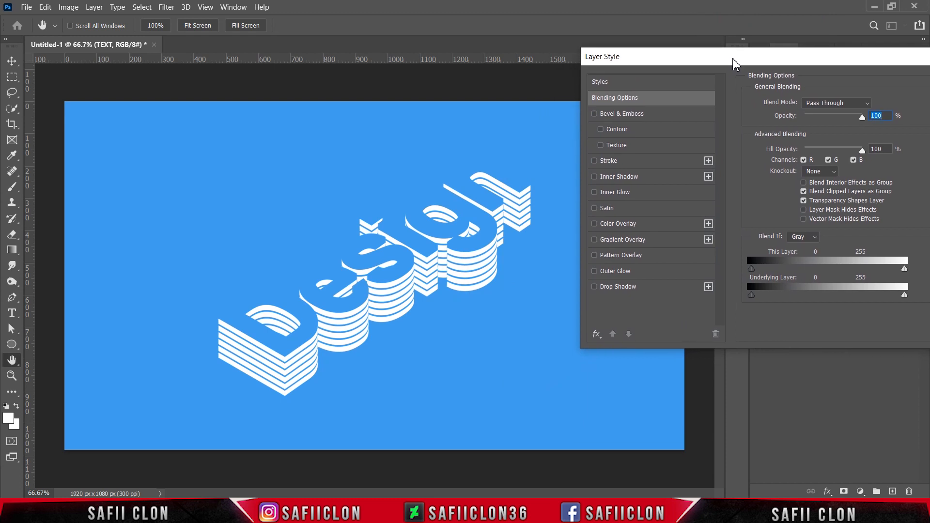
click(623, 165)
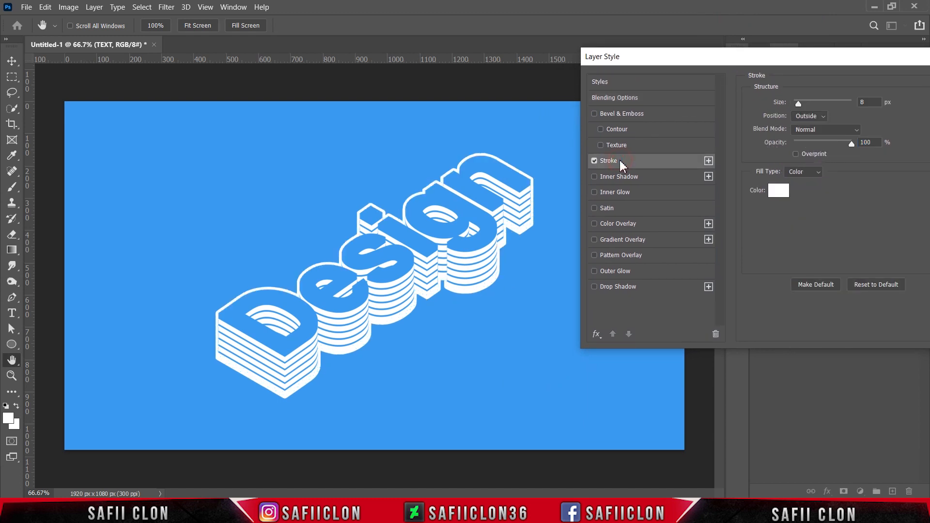
click(822, 119)
click(805, 126)
mouse_move(799, 104)
mouse_down()
mouse_move(809, 104)
mouse_move(798, 103)
mouse_up()
click(784, 193)
drag(615, 166, 543, 121)
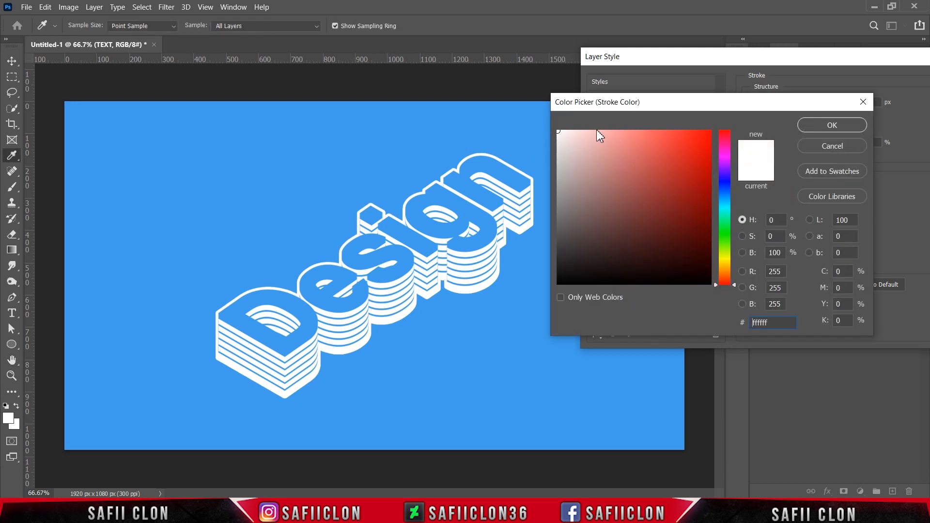
click(819, 123)
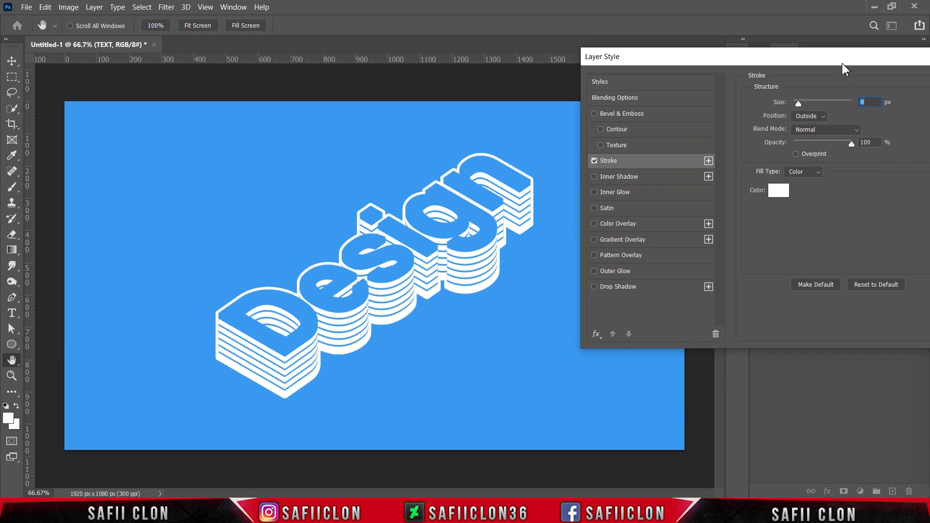
drag(842, 63, 412, 123)
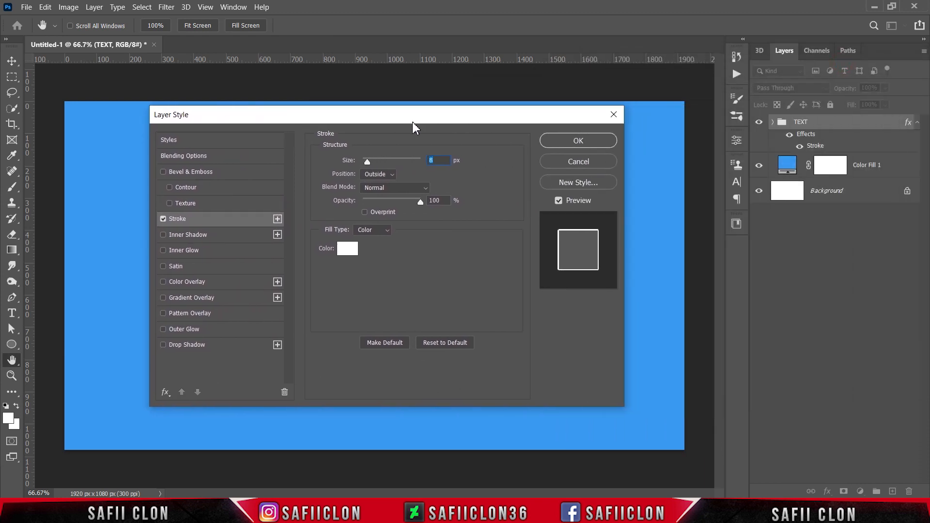
click(578, 141)
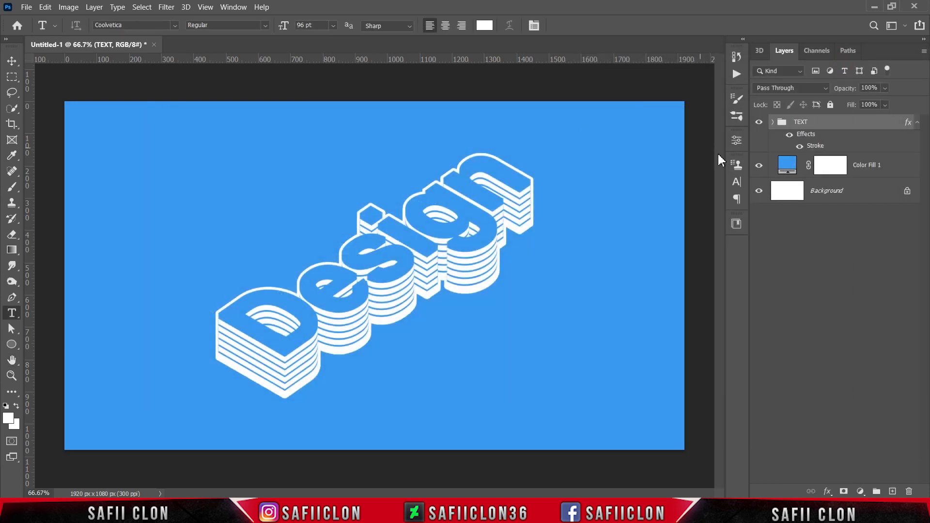
Step: Duplicate the TEXT group under the suggested name and free-transform the duplicate to X 1479 px, Y 603.50 px
right_click(843, 123)
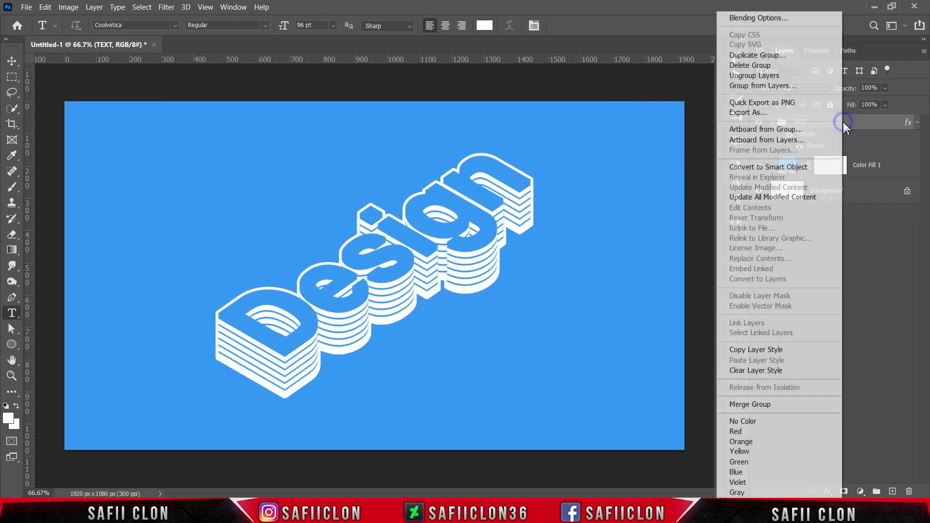
click(743, 55)
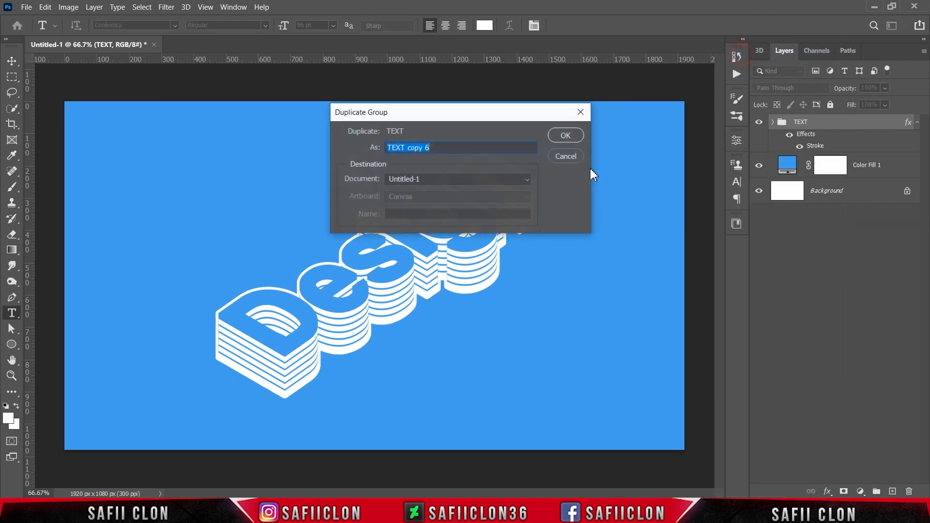
click(570, 135)
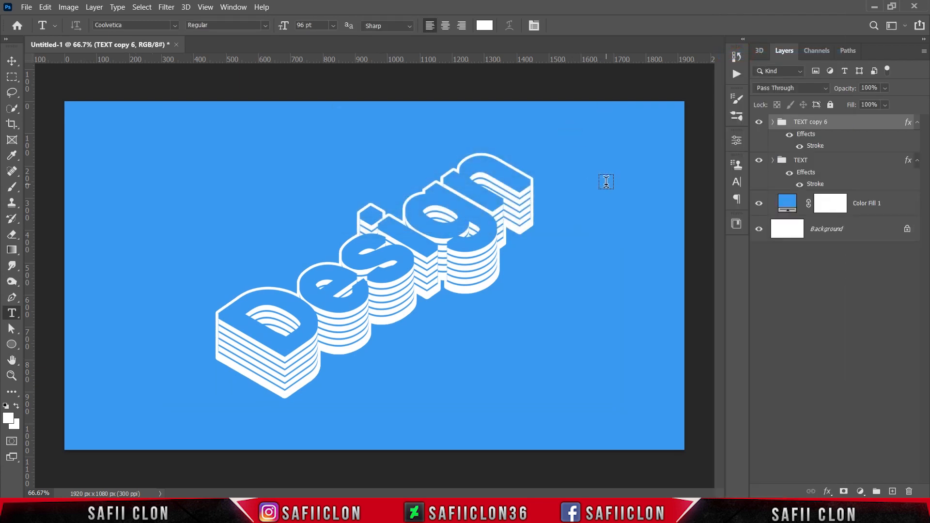
key(ctrl+t)
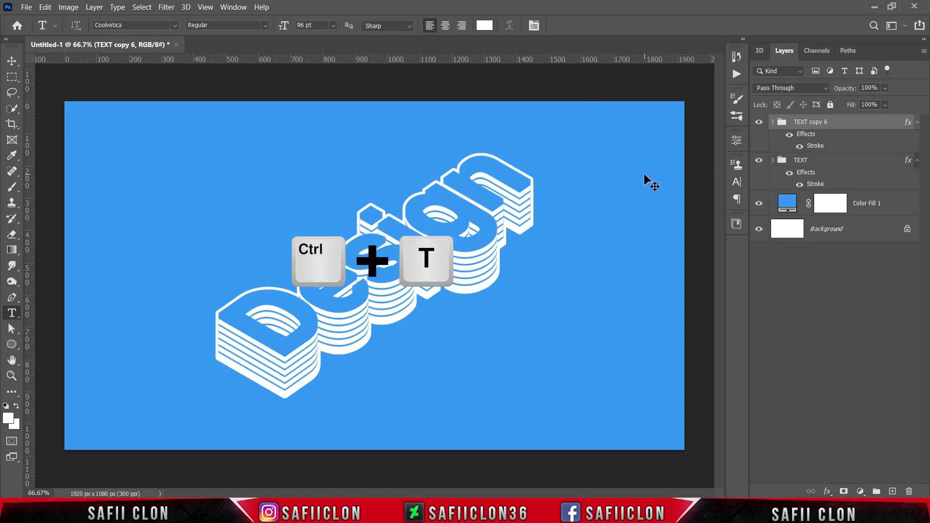
drag(419, 251, 586, 270)
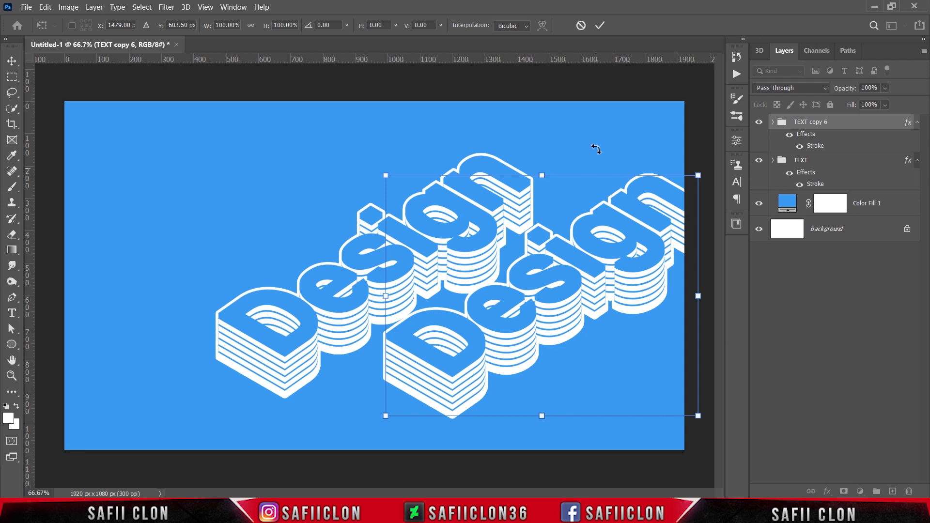
click(599, 26)
key(t)
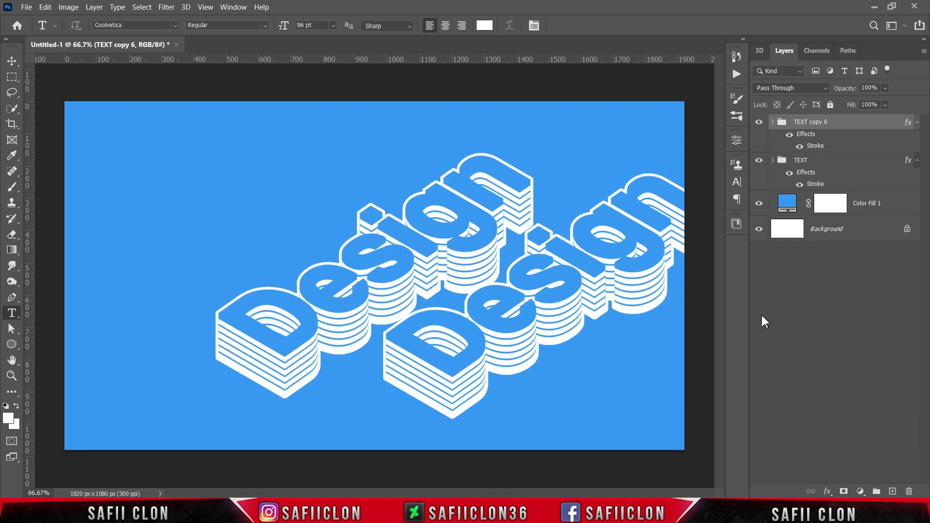
Step: Add a Hue/Saturation adjustment layer clipped to the TEXT copy 6 group and set its Hue to +97
click(860, 491)
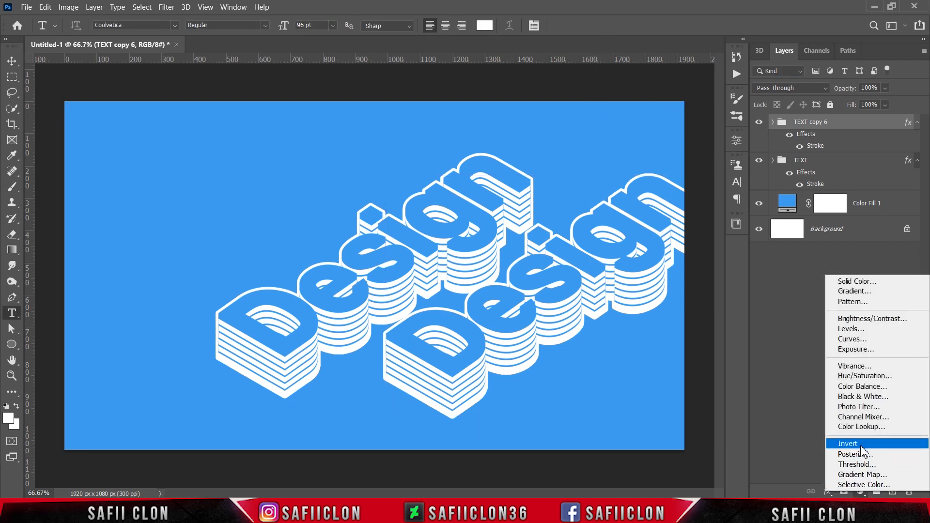
click(864, 376)
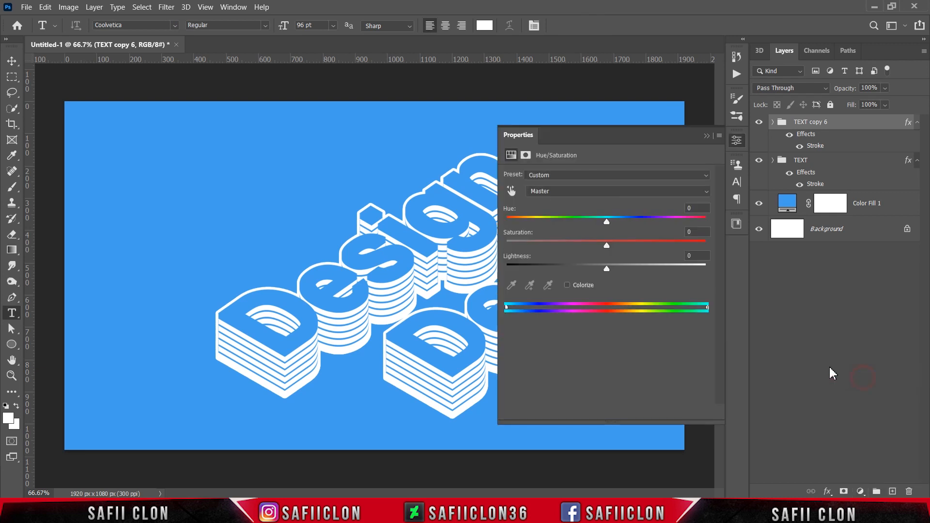
click(635, 412)
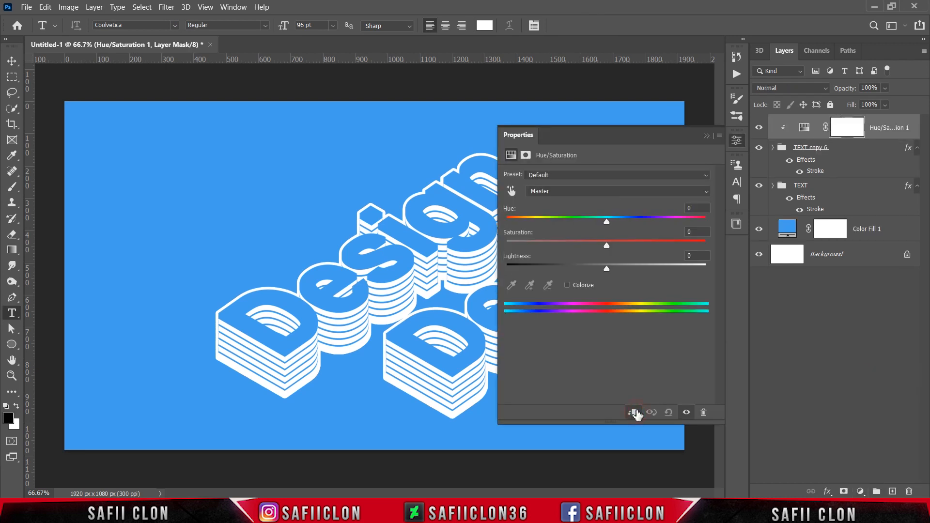
drag(606, 222, 673, 221)
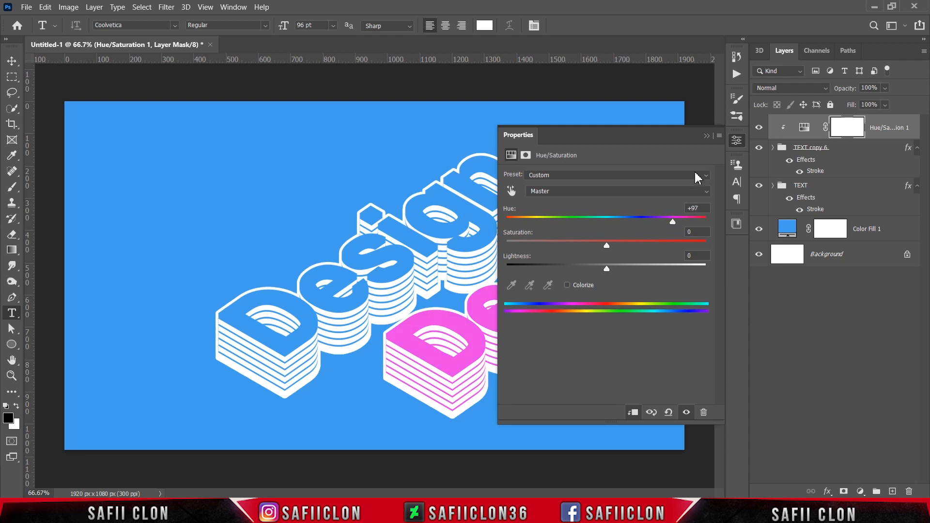
click(707, 140)
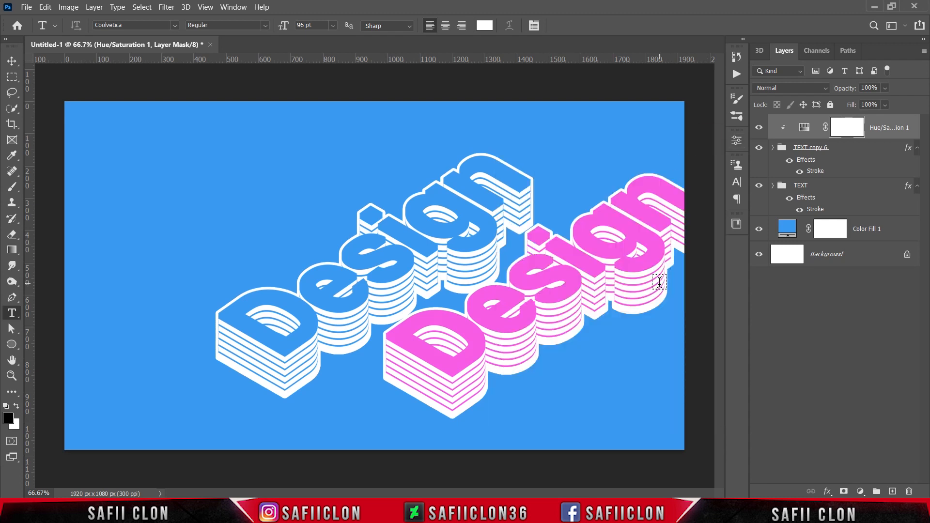
Step: Duplicate the Hue/Saturation 1 layer together with the TEXT copy 6 group and place both duplicates below the TEXT group
click(898, 121)
right_click(840, 150)
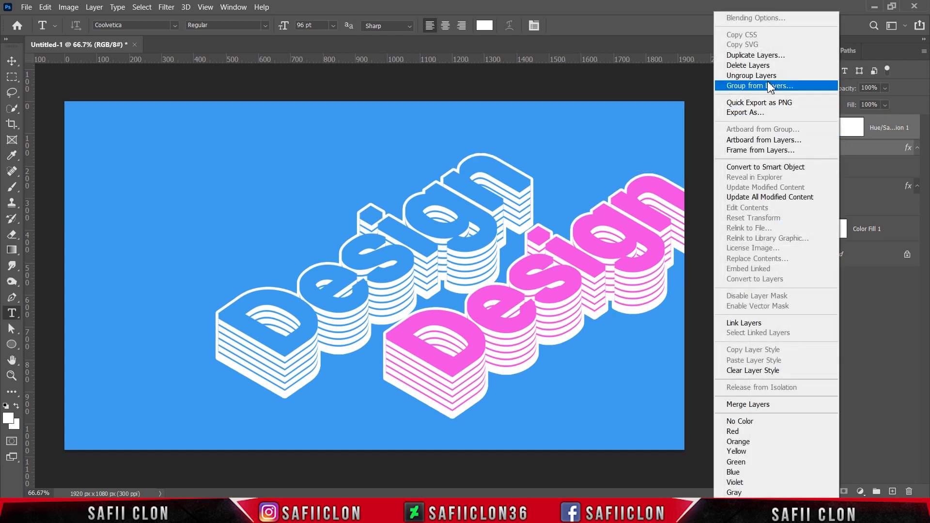
click(756, 56)
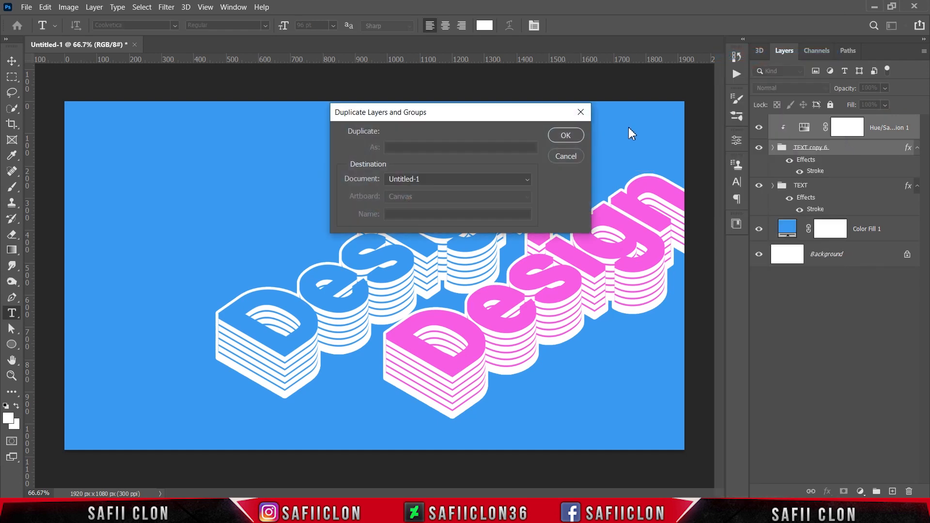
click(576, 136)
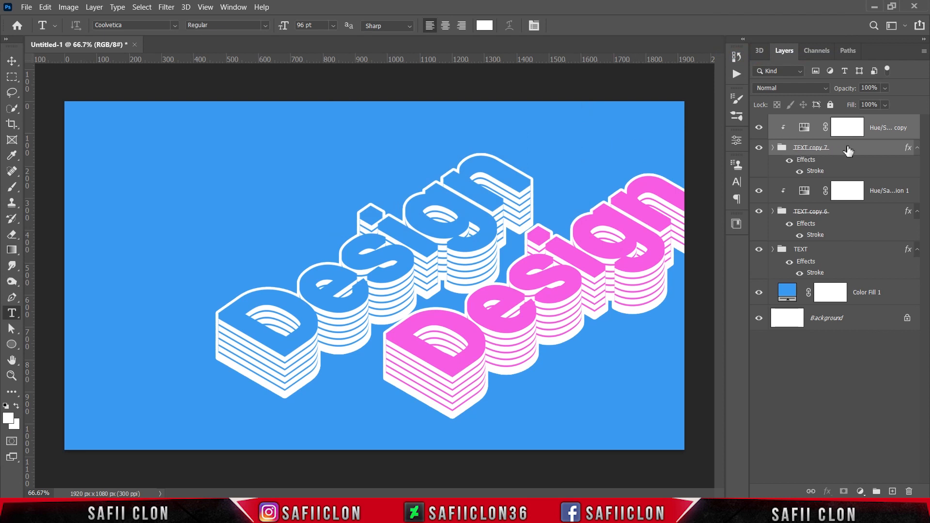
drag(848, 151, 833, 288)
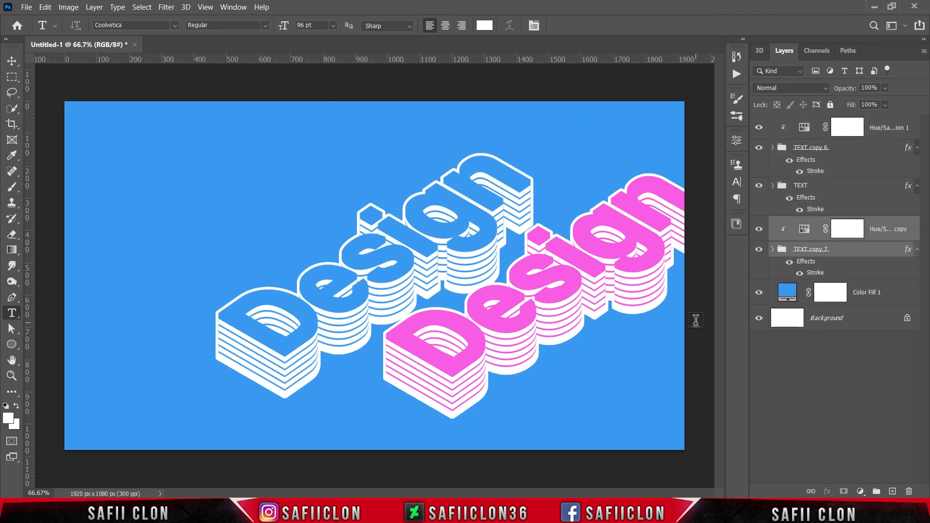
Step: Free-transform the duplicated TEXT copy 7 group and its adjustment layer to X 438 px, Y 456.50 px
key(ctrl+t)
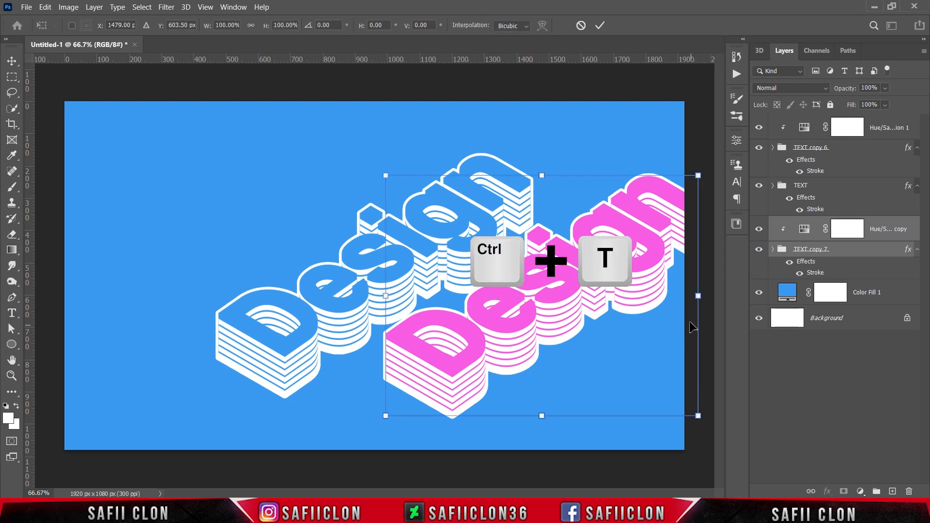
drag(604, 240, 274, 199)
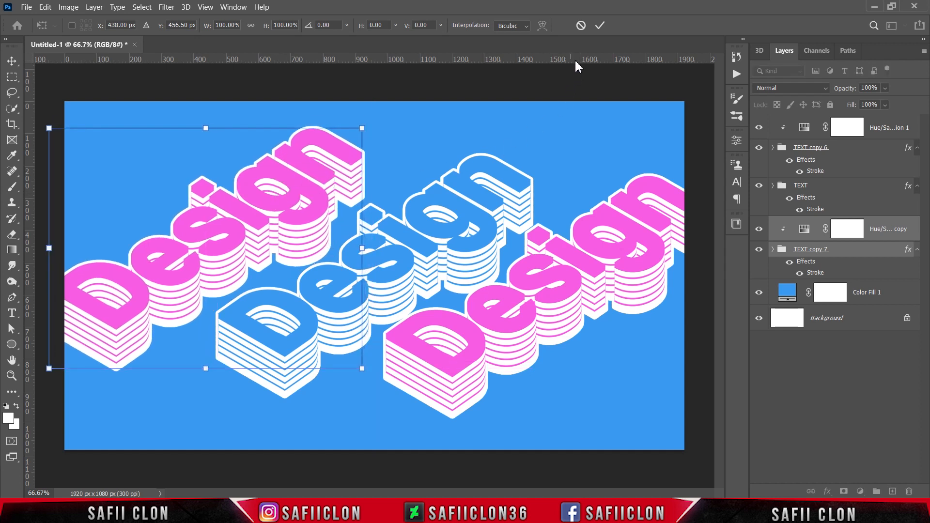
click(599, 25)
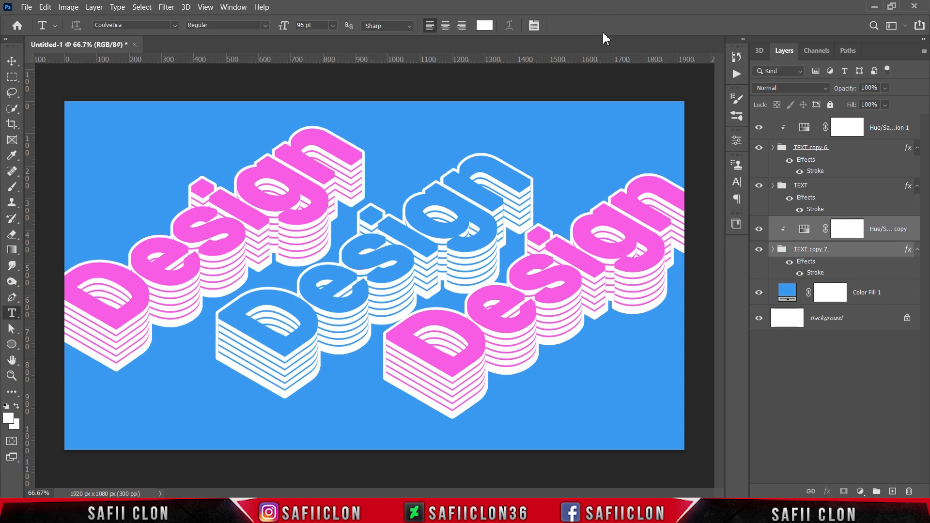
Step: Set the Hue of the Hue/Saturation 1 copy layer above the TEXT copy 7 group to +167
click(804, 231)
double_click(805, 233)
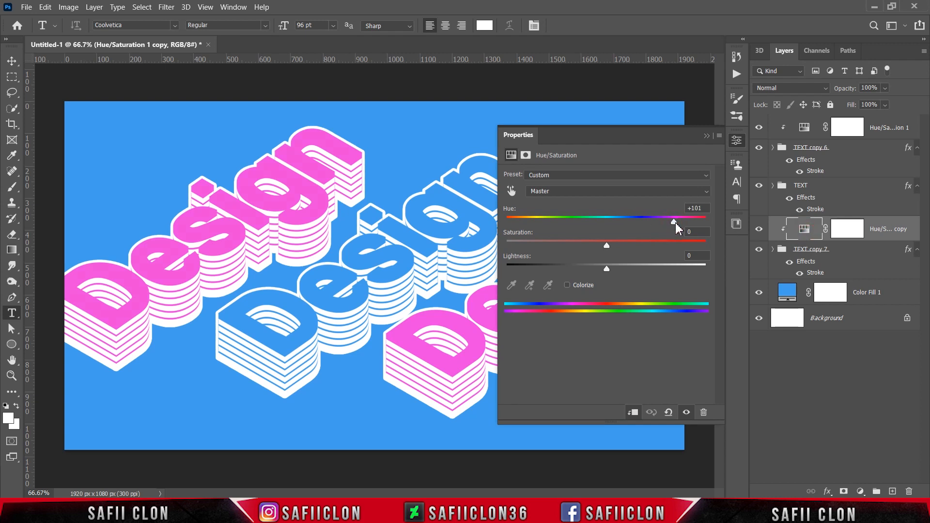
drag(676, 224, 702, 228)
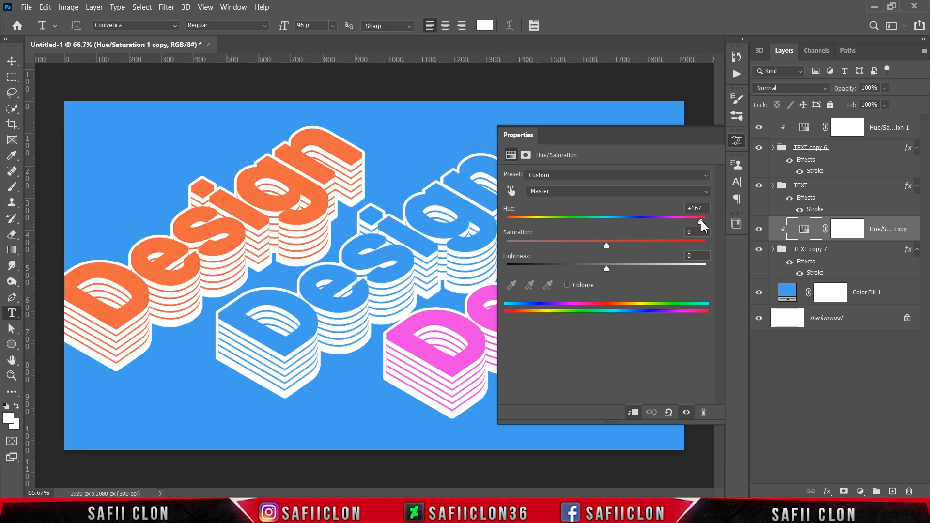
Step: Nudge the orange TEXT copy 7 group a few pixels up and to the right to adjust its spacing from the blue text
click(707, 137)
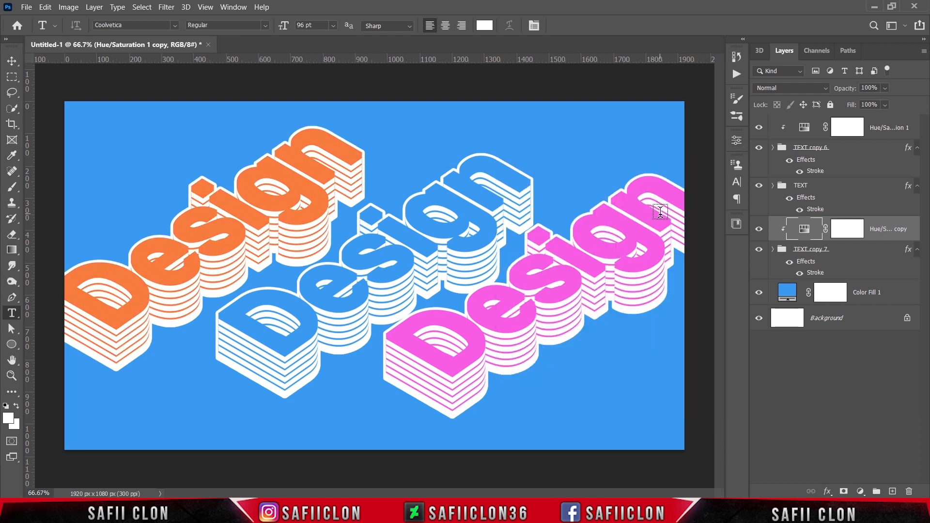
click(876, 249)
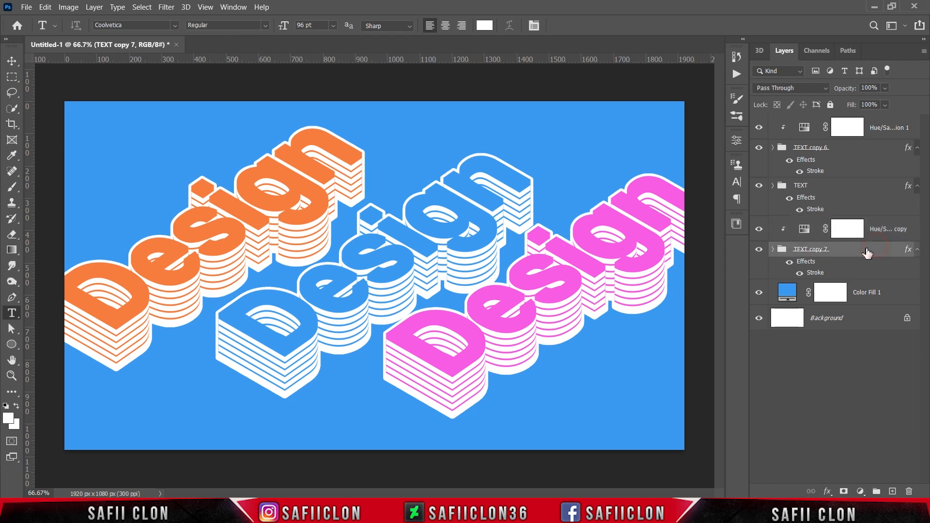
key(ctrl+Up)
key(ctrl+Up)
key(ctrl+Up)
key(ctrl+Up)
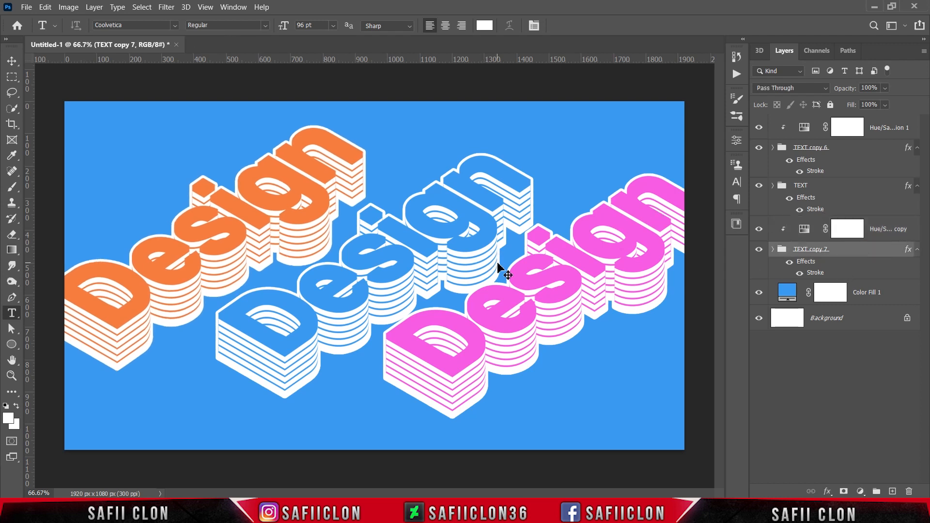
key(ctrl+Right)
key(ctrl+Right)
key(ctrl+Right)
key(ctrl+Right)
key(ctrl+Right)
key(ctrl+Right)
key(ctrl+Right)
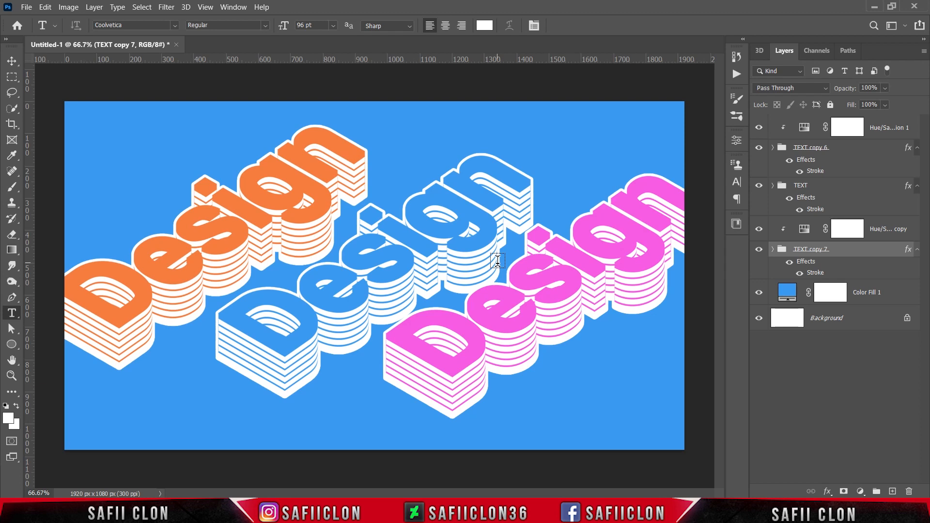
Step: Examine the three text groups and their edges at reduced and enlarged views, ending with the whole canvas in view
key(ctrl+minus)
key(ctrl+minus)
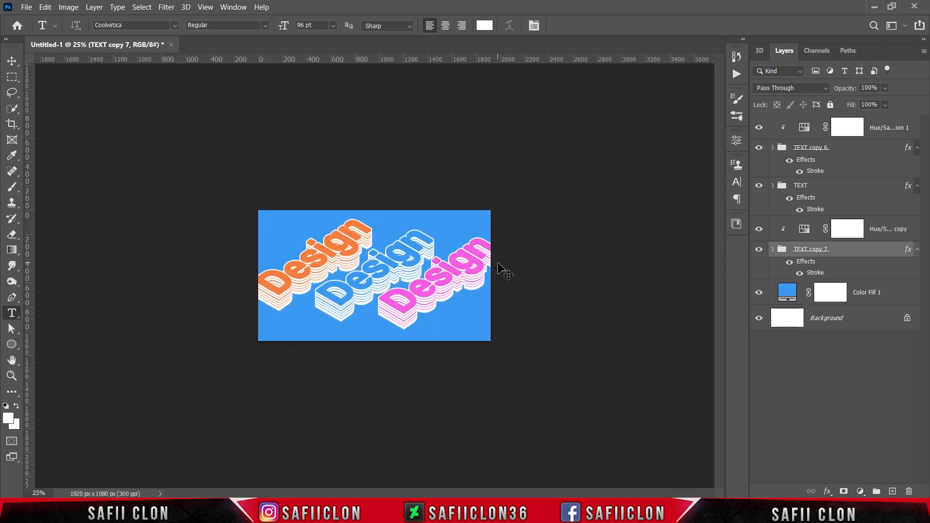
key(ctrl+plus)
key(ctrl+plus)
key(ctrl+plus)
key(ctrl+plus)
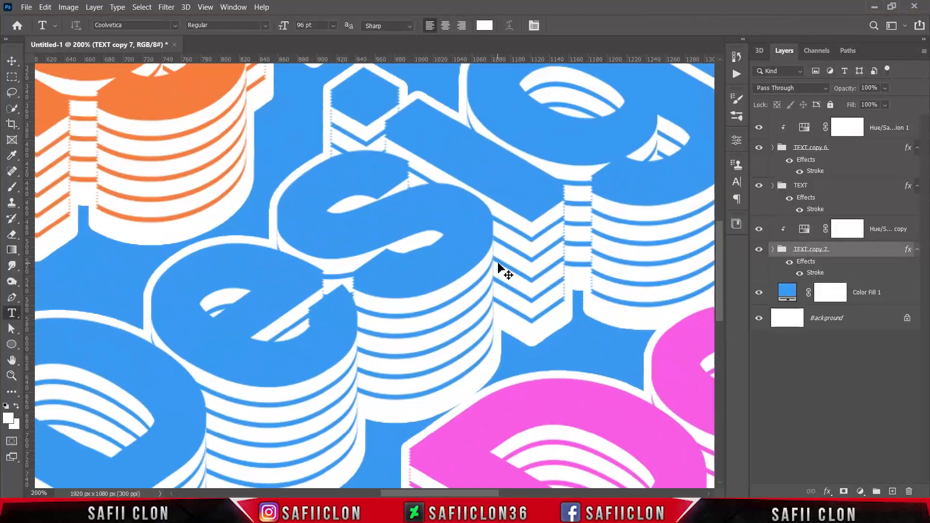
key(ctrl+minus)
key(ctrl+minus)
key(ctrl+minus)
key(ctrl+plus)
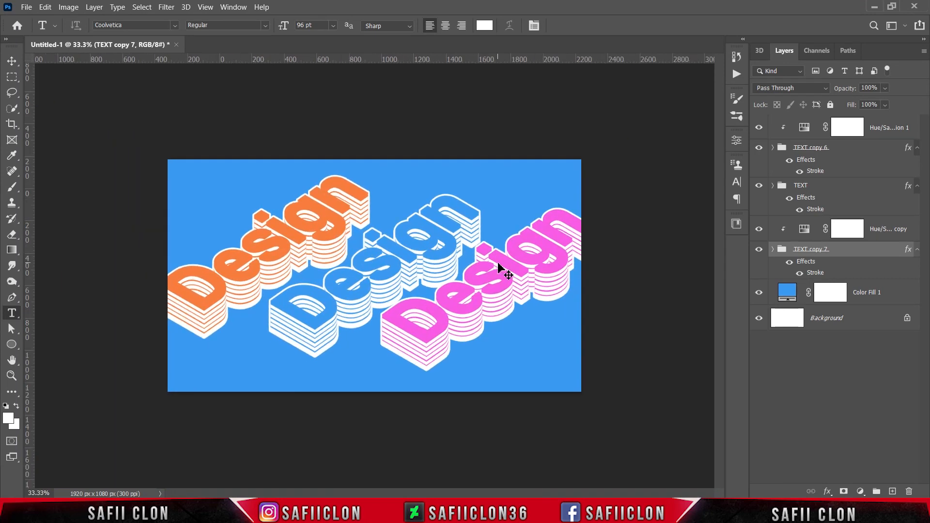
key(ctrl+minus)
key(ctrl+plus)
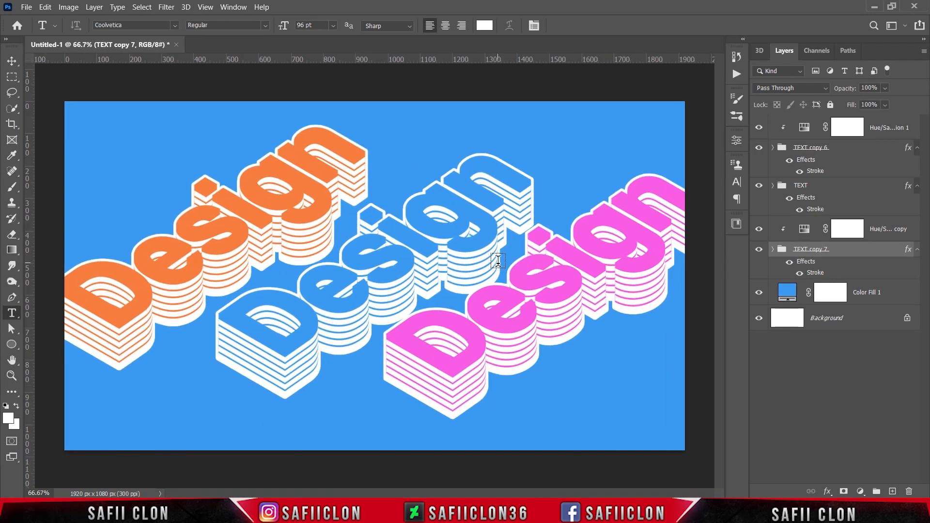
Step: Hide and show the TEXT copy 7, TEXT and TEXT copy 6 groups one at a time to compare the colored copies
click(759, 250)
click(758, 249)
click(759, 186)
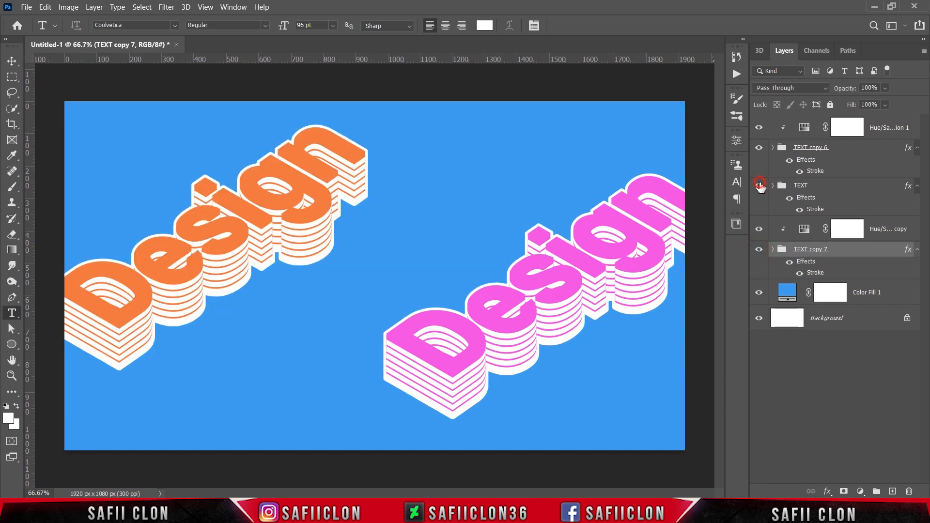
click(759, 186)
click(758, 148)
click(759, 148)
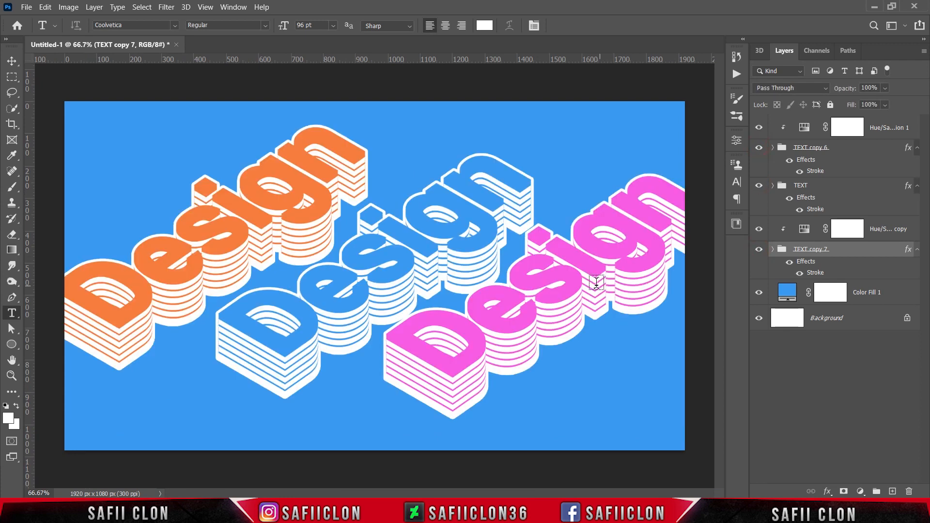